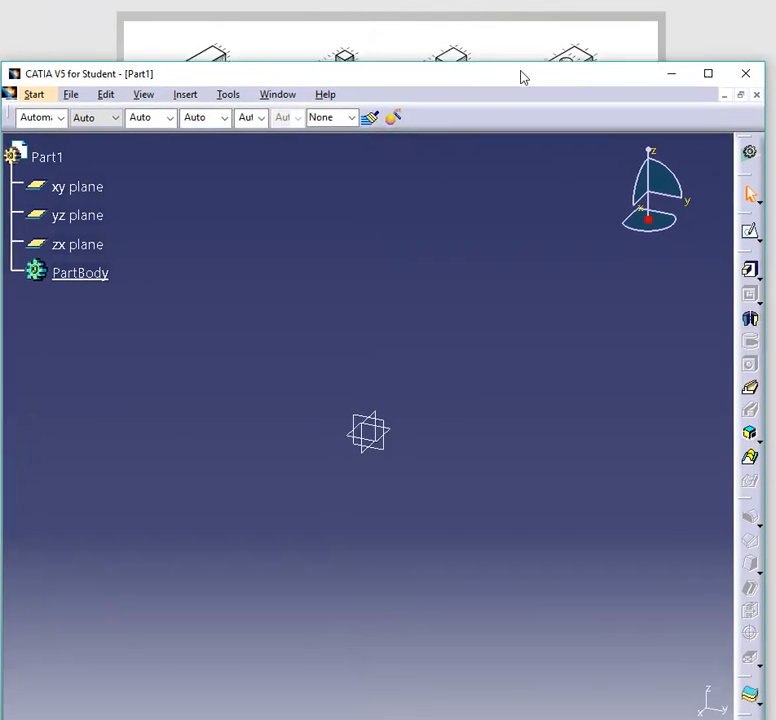
# Start a sketch on the yz plane and dock the floating Sketch tools alongside the other tools
pyautogui.click(751, 170)
pyautogui.click(393, 394)
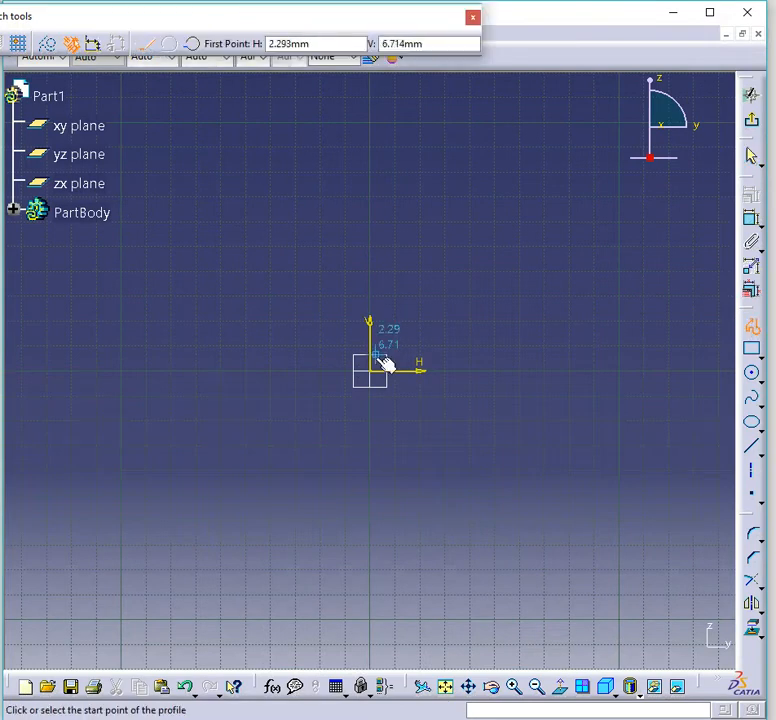
pyautogui.moveTo(121, 17)
pyautogui.mouseDown()
pyautogui.moveTo(229, 57)
pyautogui.moveTo(224, 63)
pyautogui.mouseUp()
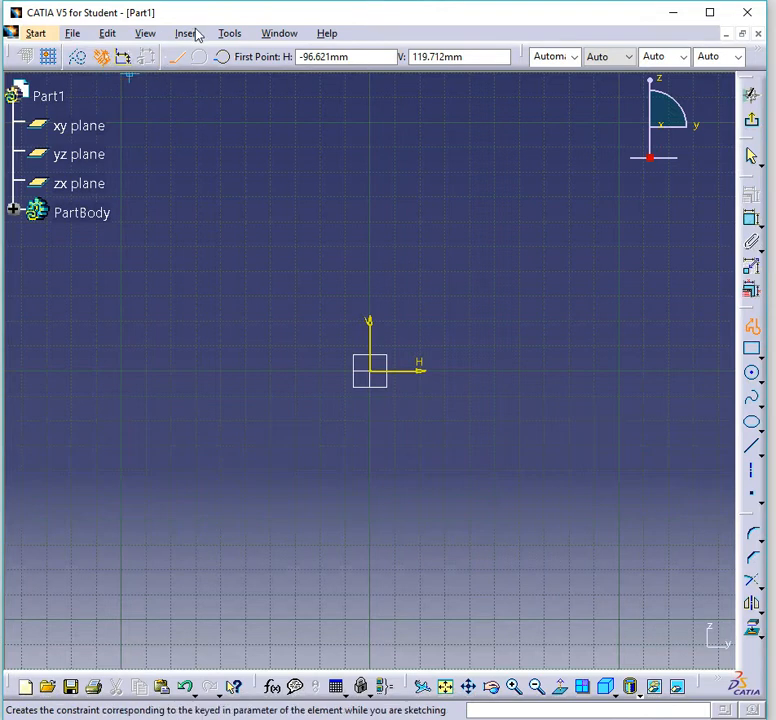
pyautogui.moveTo(478, 238); pyautogui.dragTo(364, 334, button='middle')
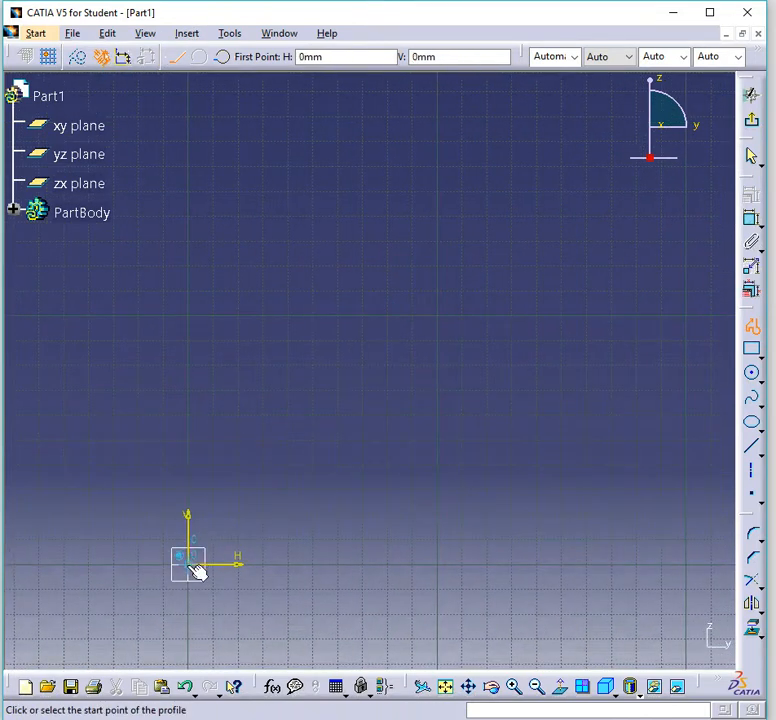
# Sketch a closed U-shaped profile from the origin, about 166 mm wide, with one wall about 103 mm tall and 29 mm thick and a shorter opposite wall
pyautogui.click(190, 565)
pyautogui.click(190, 309)
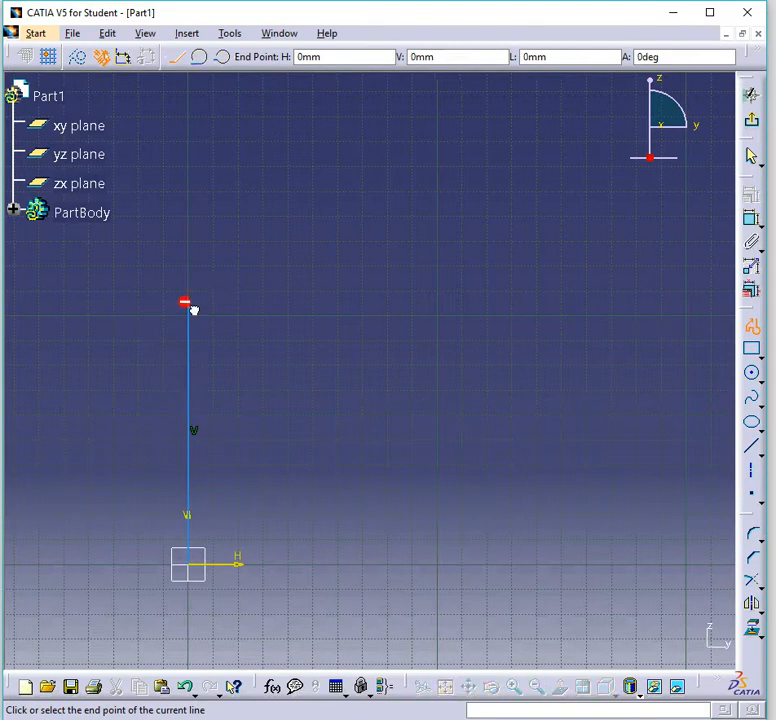
pyautogui.click(262, 314)
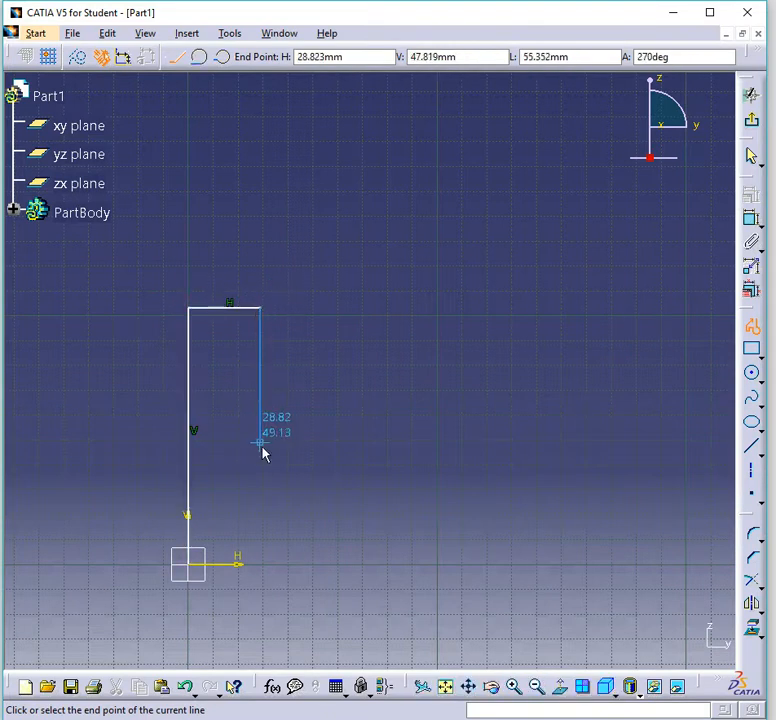
pyautogui.click(261, 530)
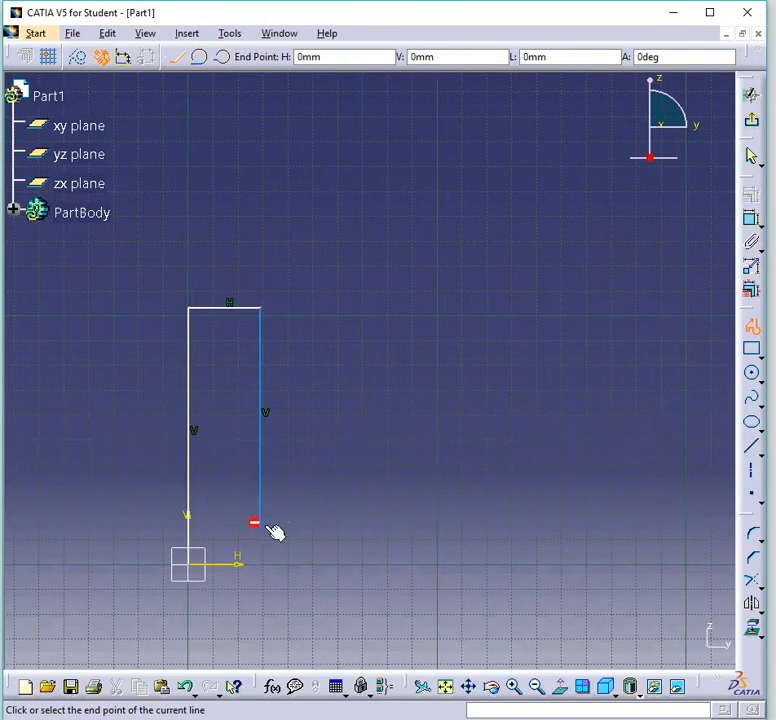
pyautogui.click(550, 530)
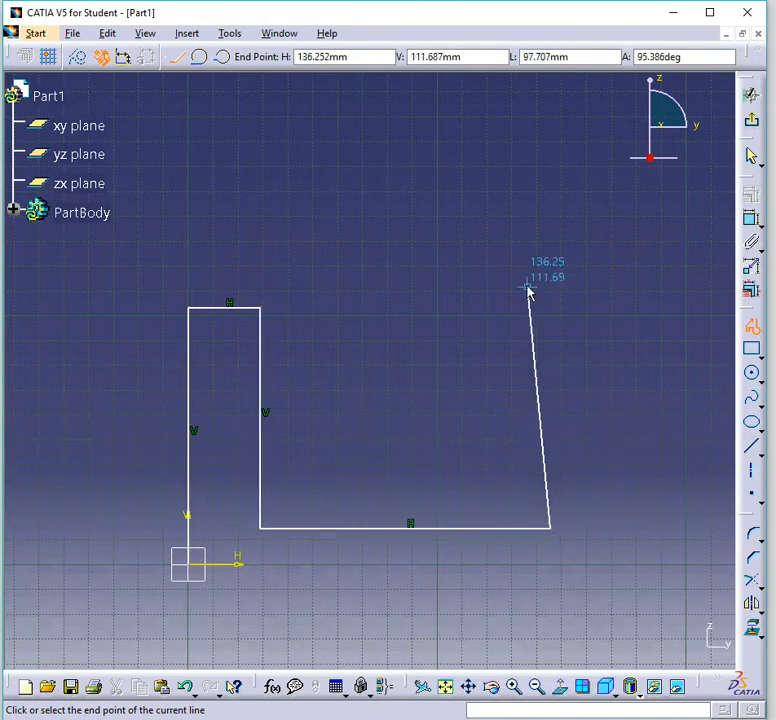
pyautogui.click(550, 352)
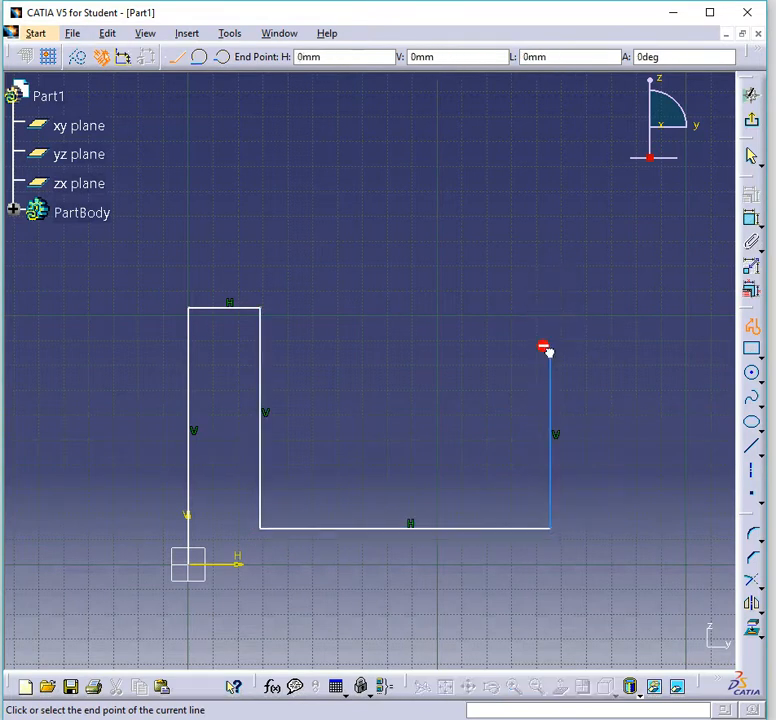
pyautogui.click(600, 352)
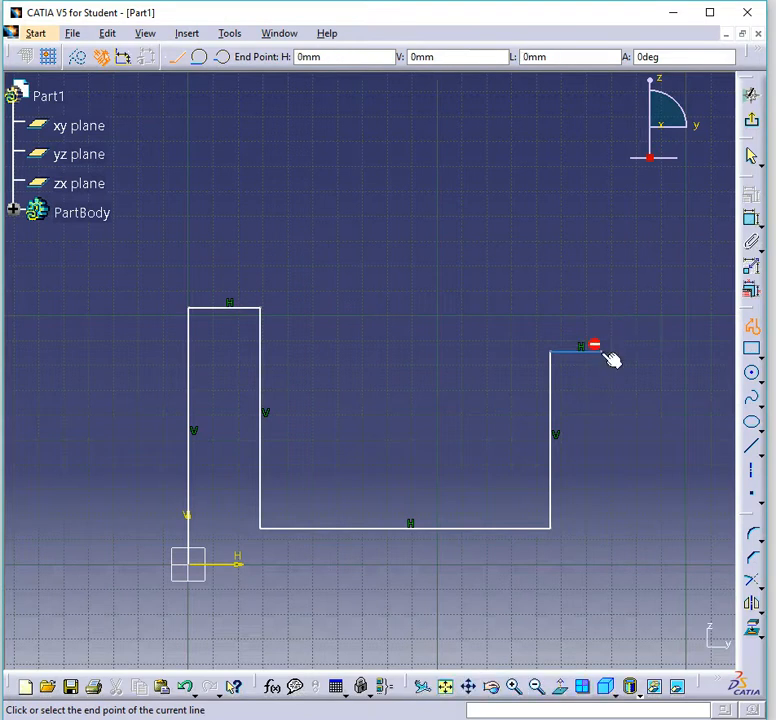
pyautogui.click(602, 565)
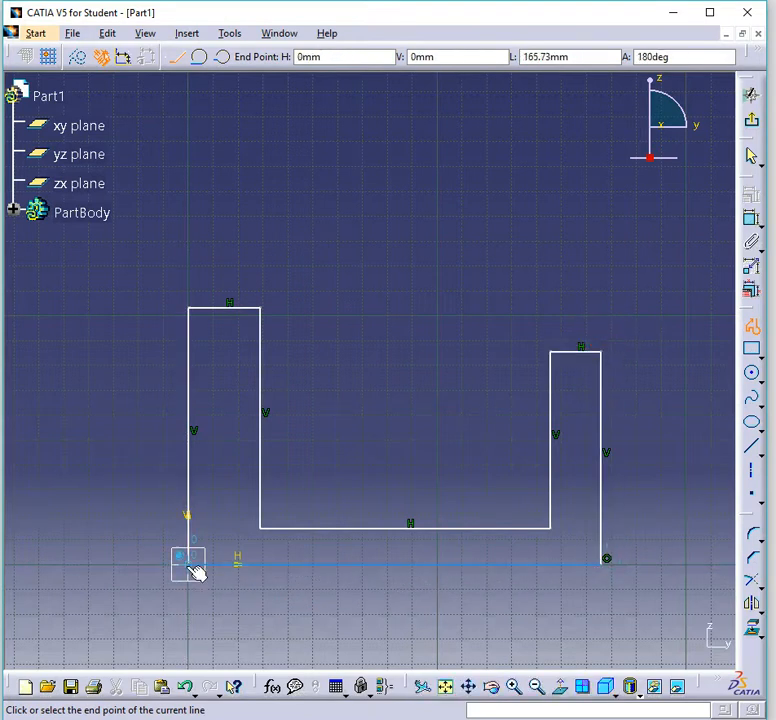
pyautogui.click(190, 565)
pyautogui.click(752, 120)
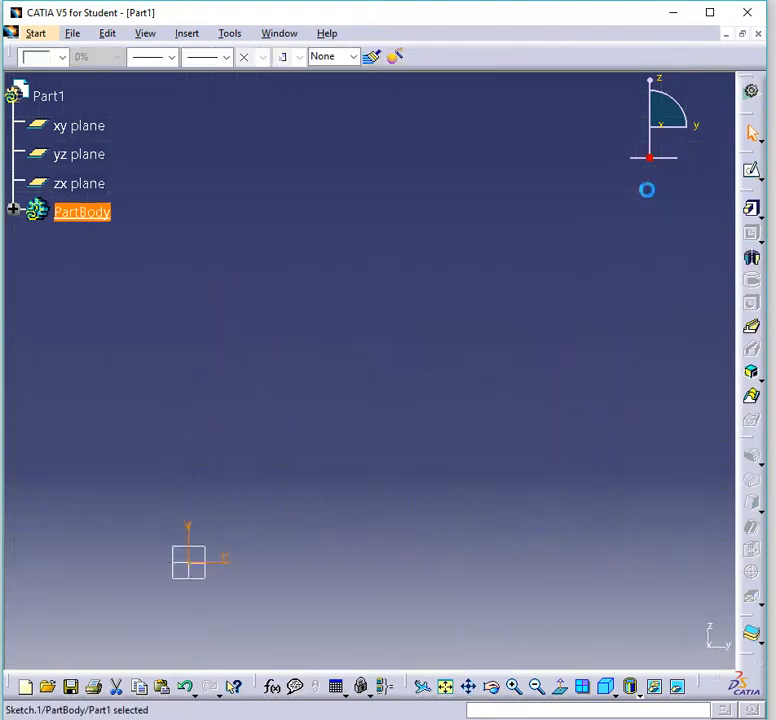
# Pad the U-shaped profile to a length of 181 mm
pyautogui.click(752, 211)
pyautogui.moveTo(391, 376); pyautogui.dragTo(471, 241, button='middle')
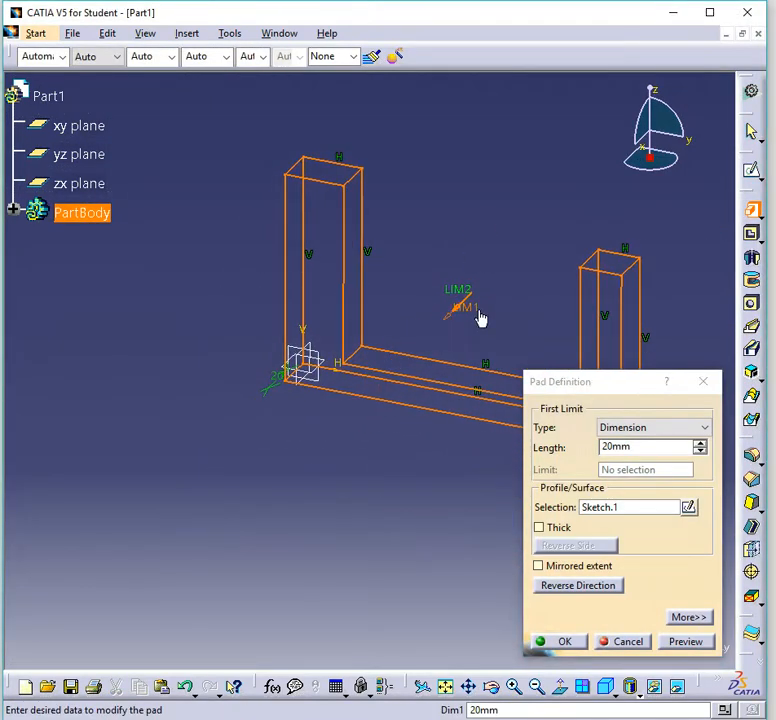
pyautogui.moveTo(475, 318); pyautogui.dragTo(291, 412)
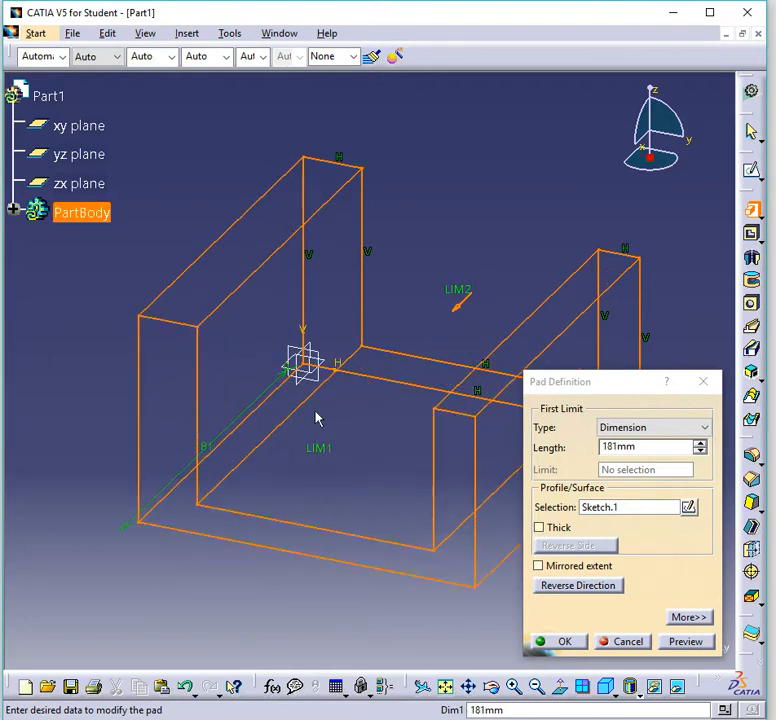
pyautogui.click(566, 641)
pyautogui.click(582, 601)
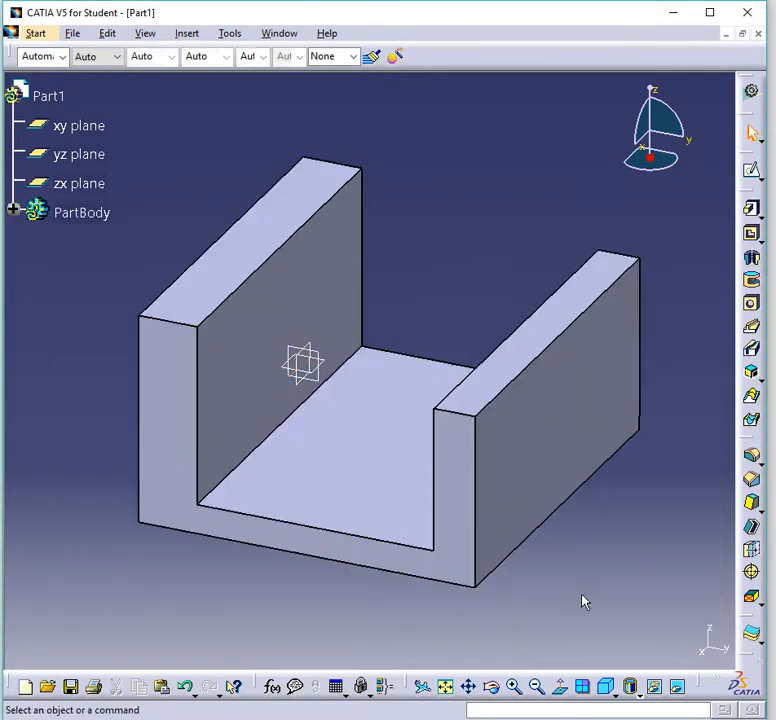
# Sketch a rectangle on the xy plane that overlaps the part's front corner on the shorter wall's side
pyautogui.moveTo(281, 16)
pyautogui.mouseDown()
pyautogui.moveTo(288, 190)
pyautogui.moveTo(268, 99)
pyautogui.moveTo(280, 24)
pyautogui.mouseUp()
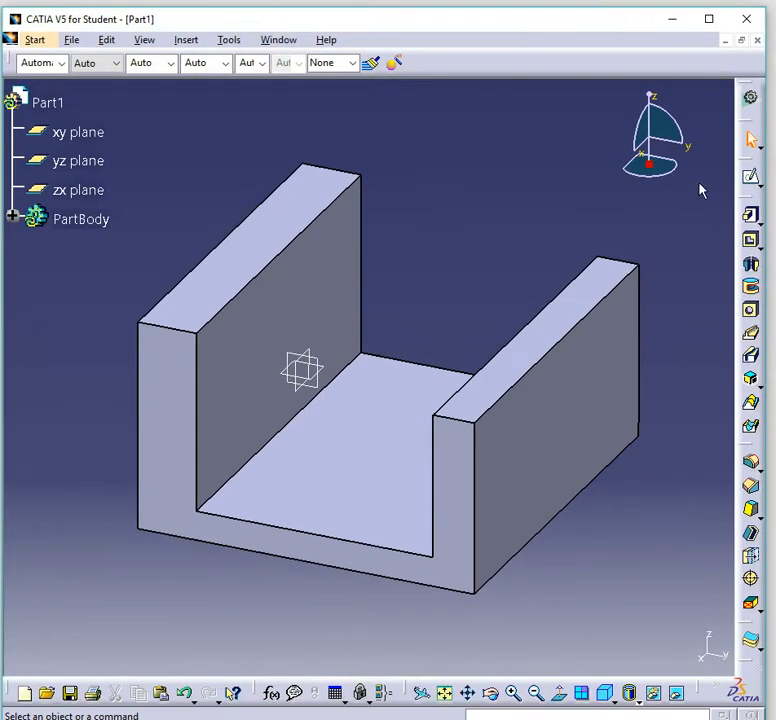
pyautogui.click(750, 177)
pyautogui.click(328, 370)
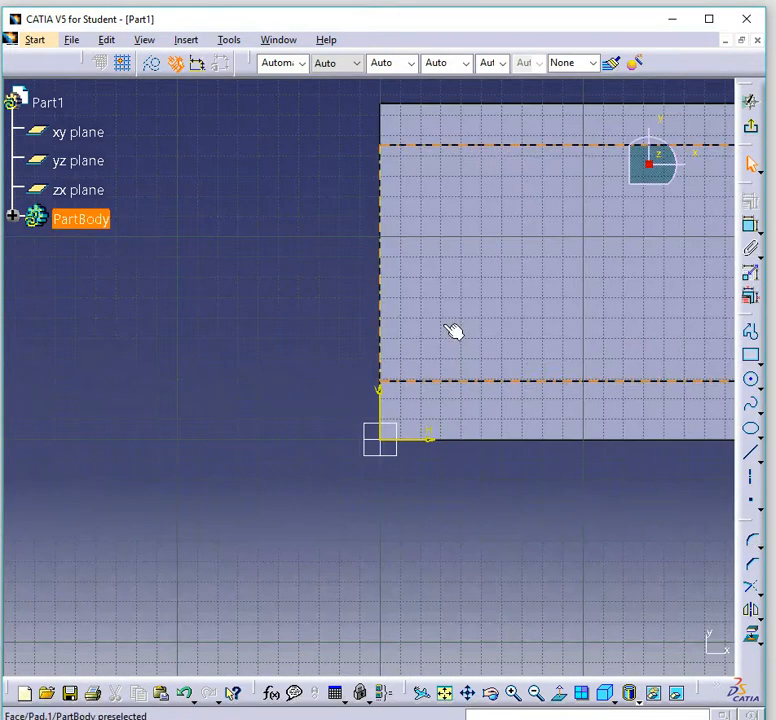
pyautogui.click(752, 359)
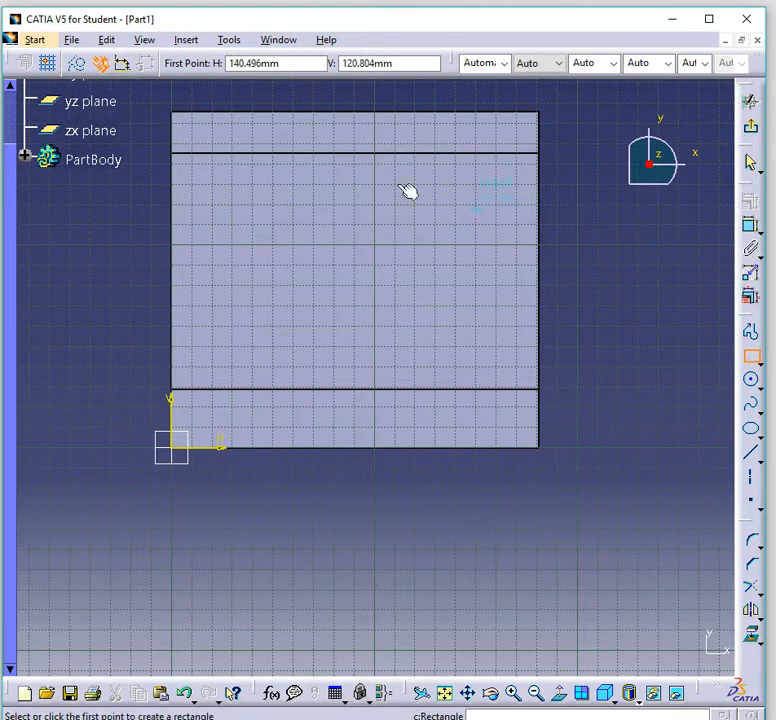
pyautogui.click(313, 102)
pyautogui.click(573, 275)
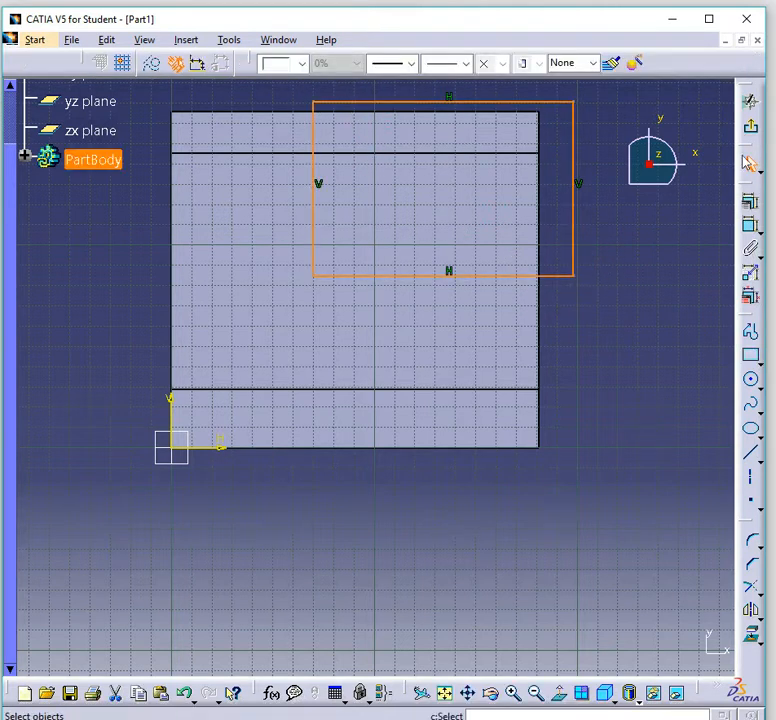
pyautogui.click(750, 101)
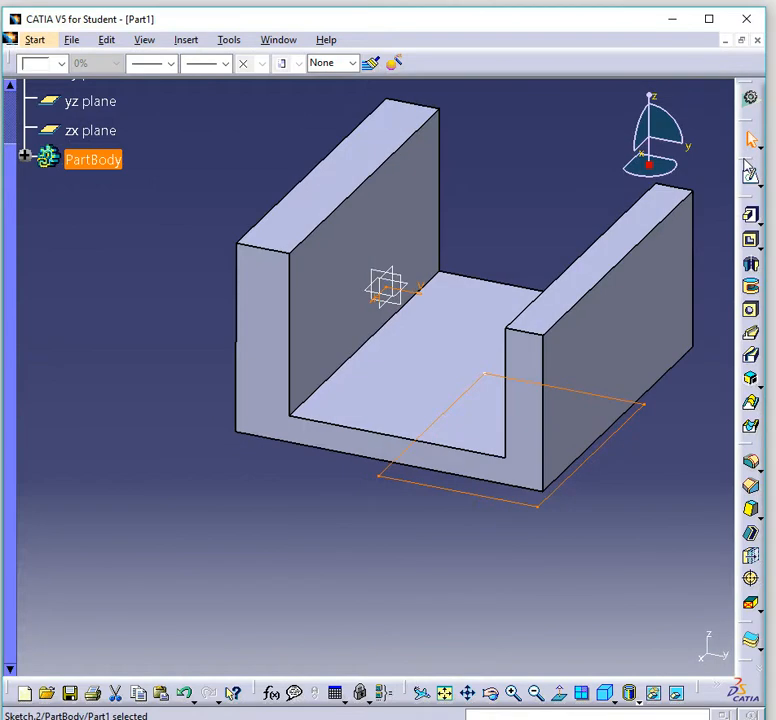
# Cut the rectangle through the part as a pocket with reversed direction and the Up to last limit
pyautogui.click(750, 240)
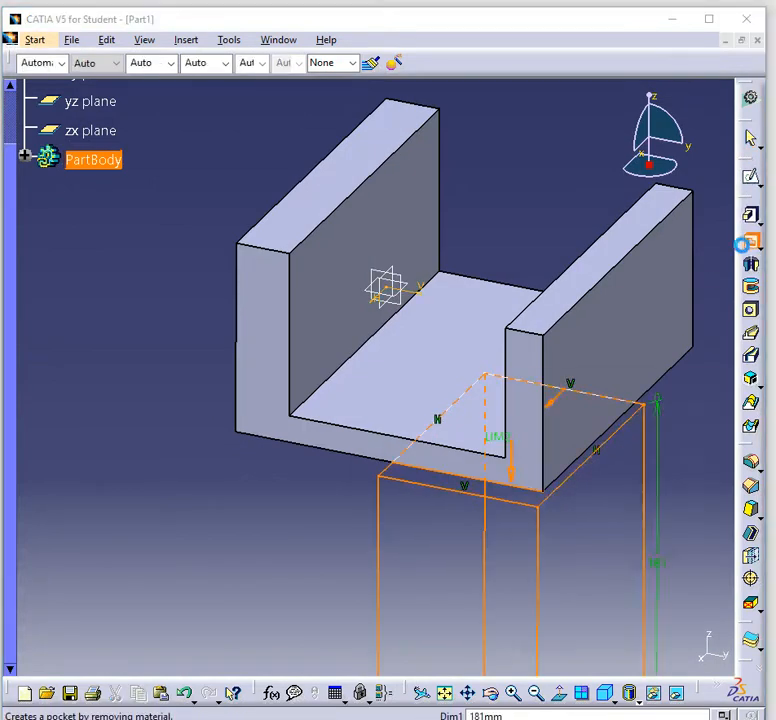
pyautogui.click(562, 591)
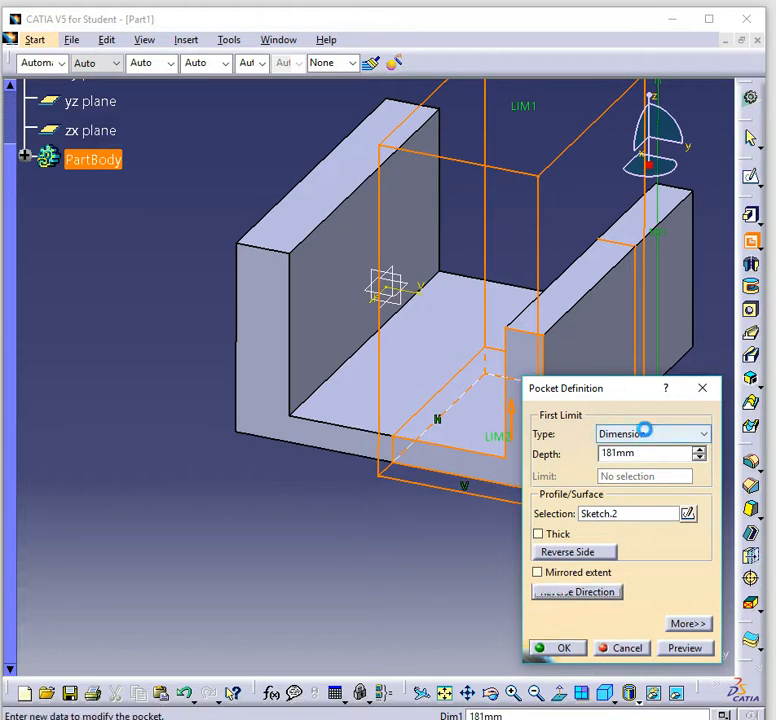
pyautogui.click(600, 434)
pyautogui.click(638, 474)
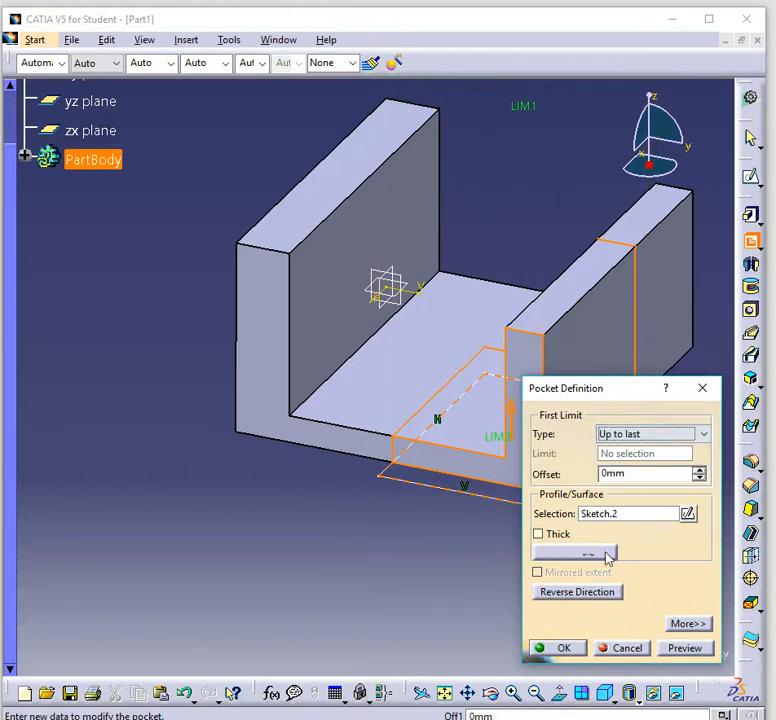
pyautogui.click(576, 650)
pyautogui.moveTo(316, 333); pyautogui.dragTo(330, 348, button='middle')
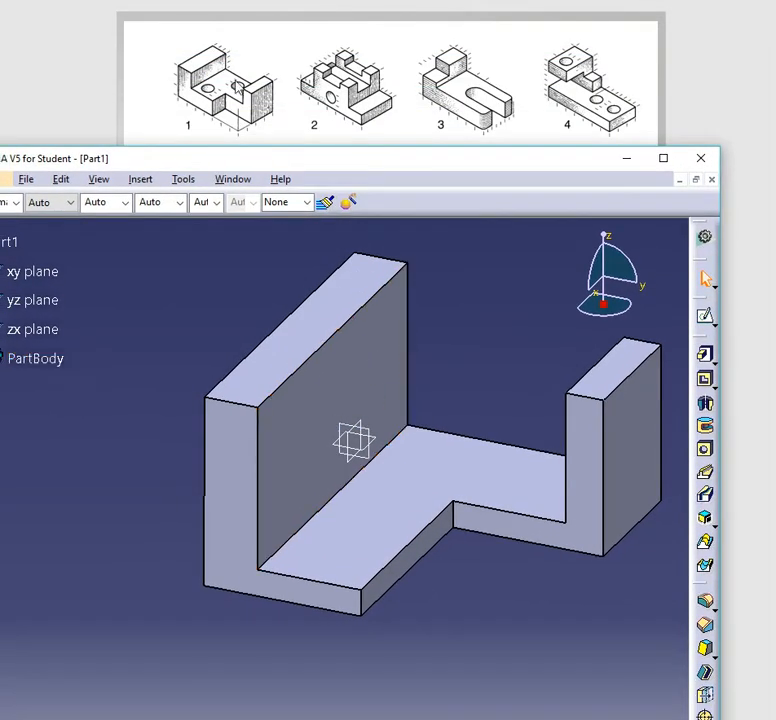
# Edit the pocket's sketch, moving the rectangle's edge nearest the taller wall to about 63 mm from the horizontal axis, and update the pocket
pyautogui.doubleClick(447, 525)
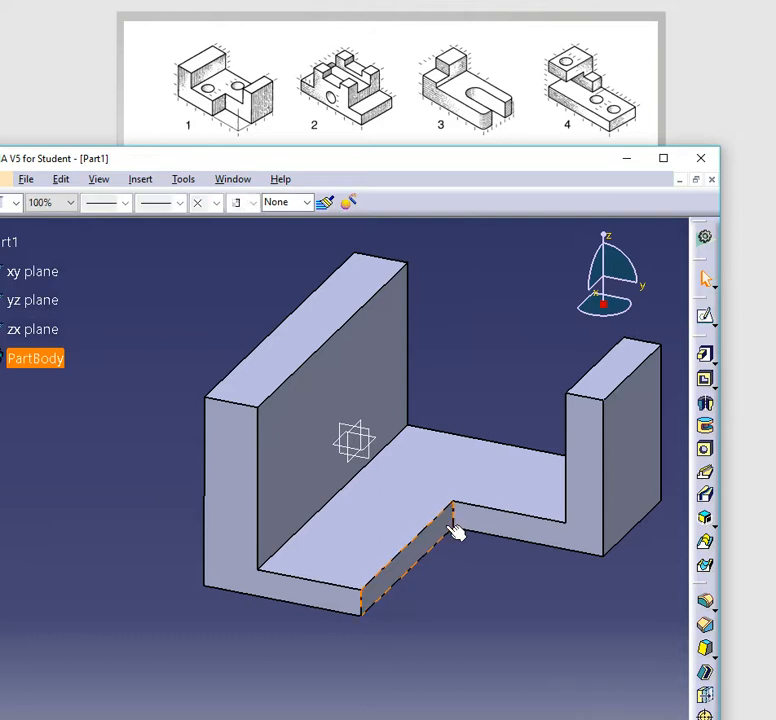
pyautogui.moveTo(487, 165)
pyautogui.mouseDown()
pyautogui.moveTo(490, 0)
pyautogui.moveTo(507, 0)
pyautogui.moveTo(497, 16)
pyautogui.moveTo(519, 16)
pyautogui.mouseUp()
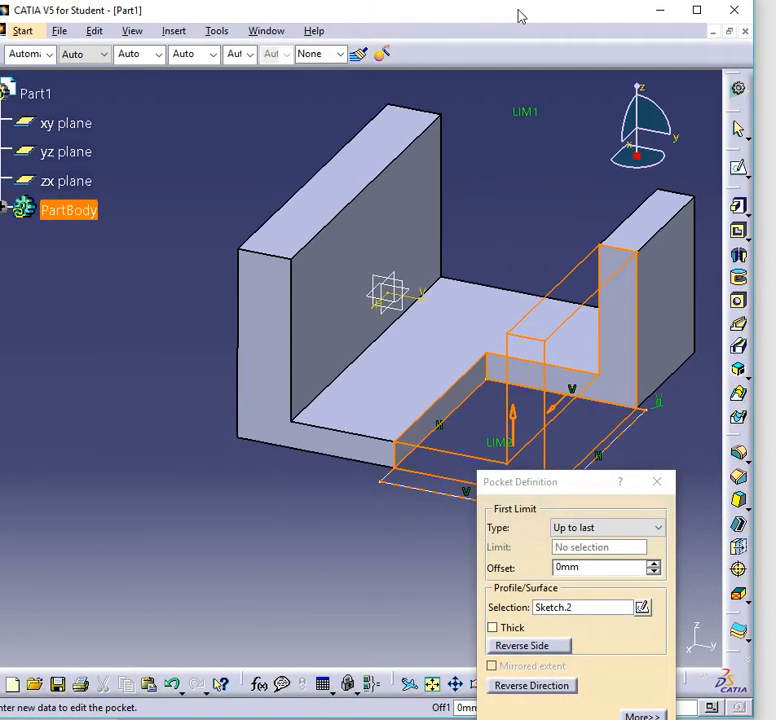
pyautogui.click(641, 609)
pyautogui.moveTo(516, 246); pyautogui.dragTo(564, 289)
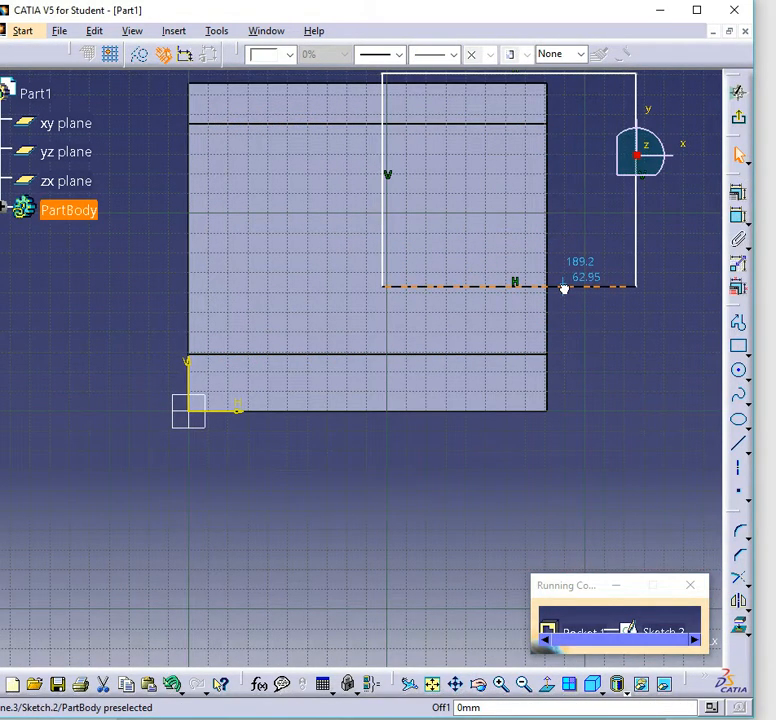
pyautogui.moveTo(448, 263); pyautogui.dragTo(437, 301, button='middle')
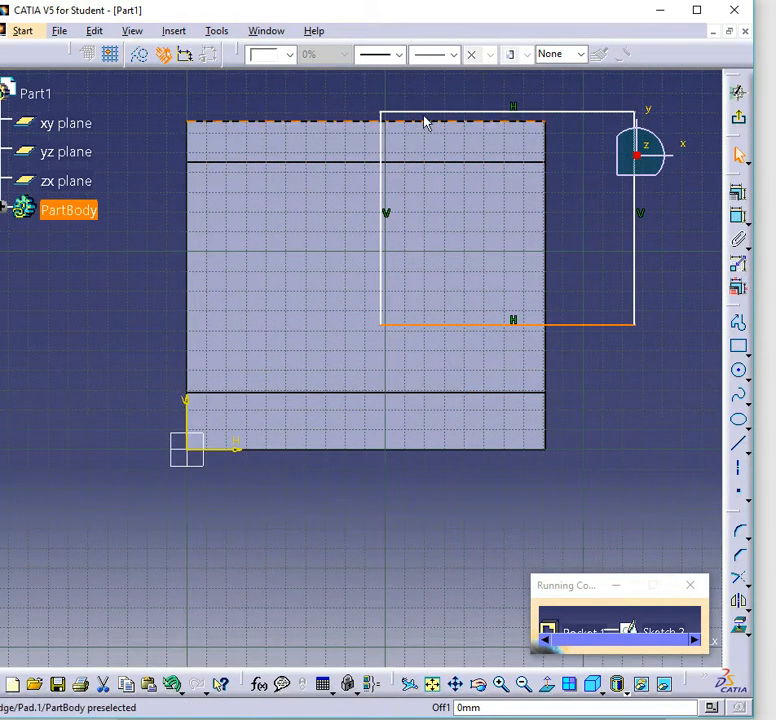
pyautogui.click(738, 120)
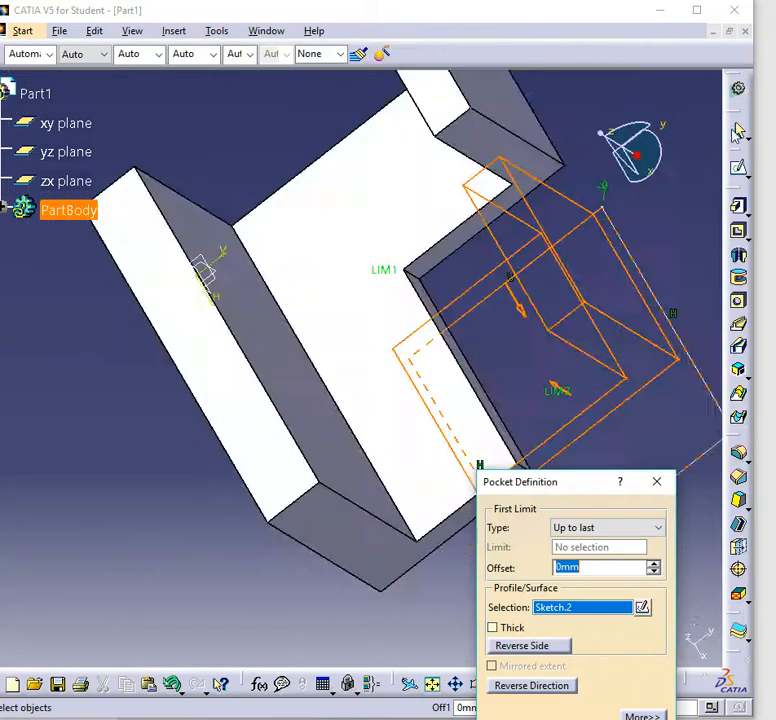
pyautogui.press('Return')
pyautogui.click(506, 591)
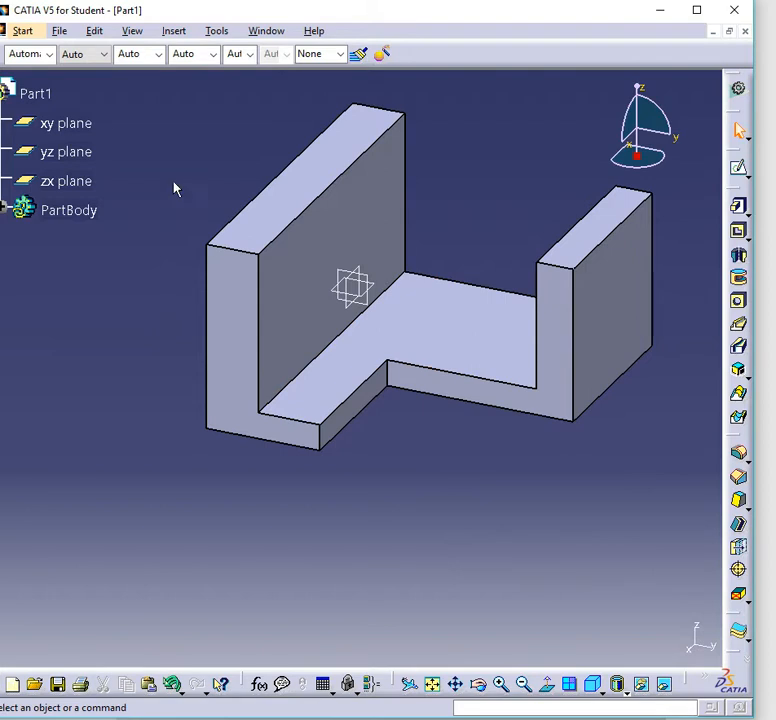
# Sketch two circles on the base's top face: a small one on the narrow arm and a larger one near the shorter wall
pyautogui.click(738, 168)
pyautogui.click(497, 331)
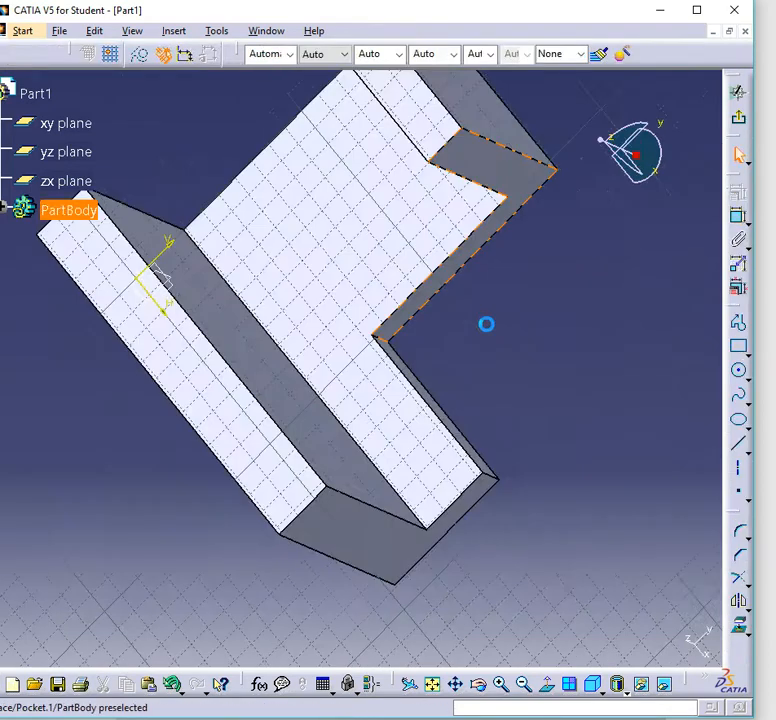
pyautogui.click(741, 375)
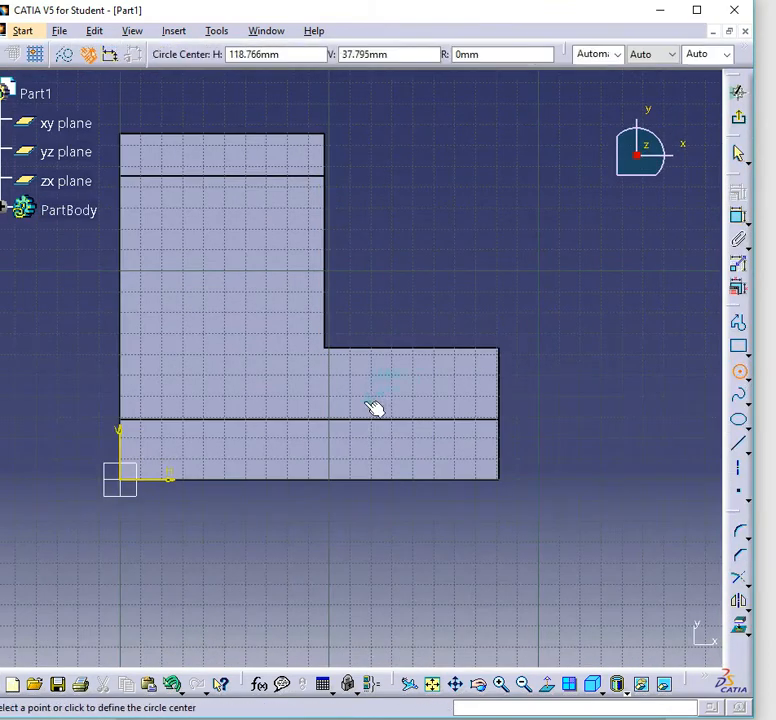
pyautogui.click(337, 392)
pyautogui.click(368, 385)
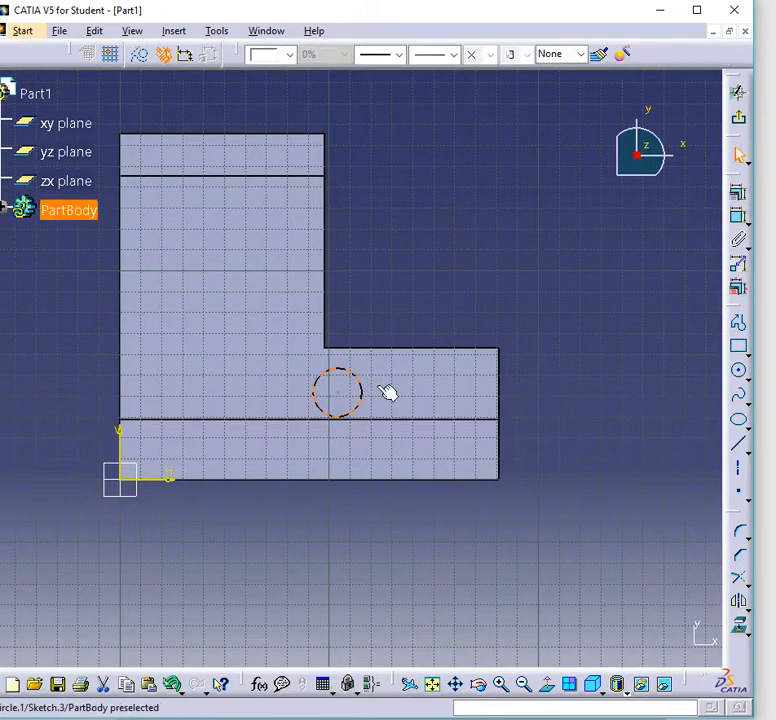
pyautogui.click(741, 373)
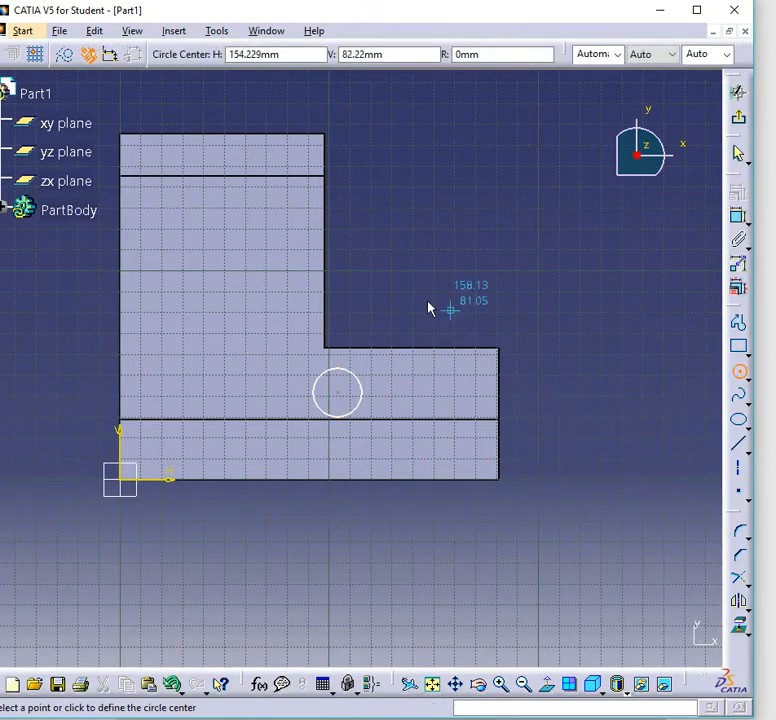
pyautogui.click(189, 254)
pyautogui.click(216, 228)
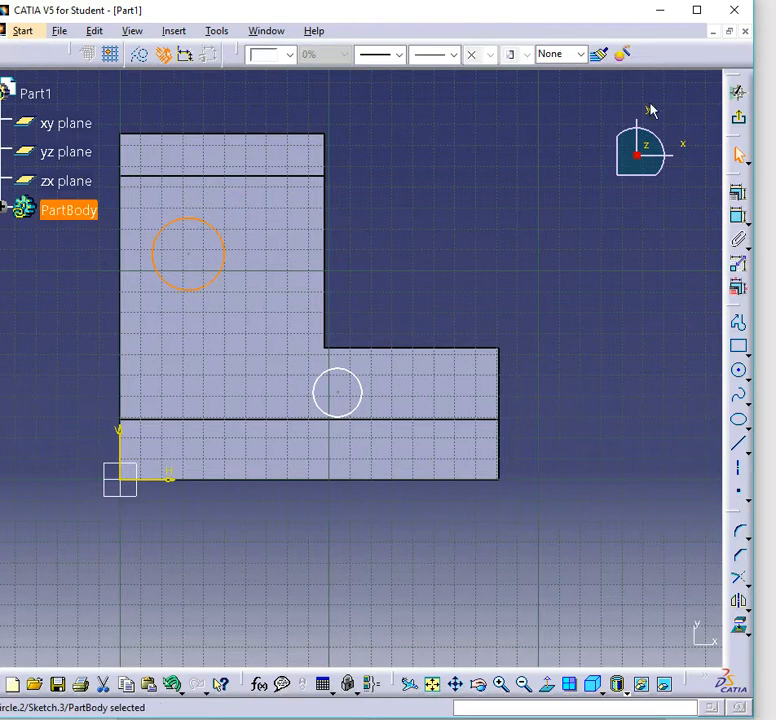
pyautogui.click(738, 92)
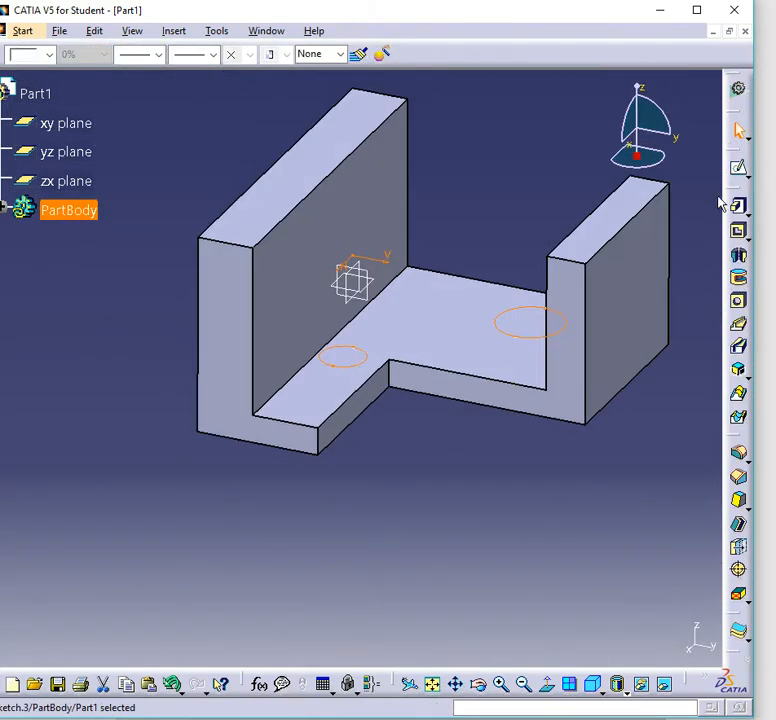
# Cut the two sketched circles through the base as a pocket with the Up to last limit
pyautogui.click(738, 231)
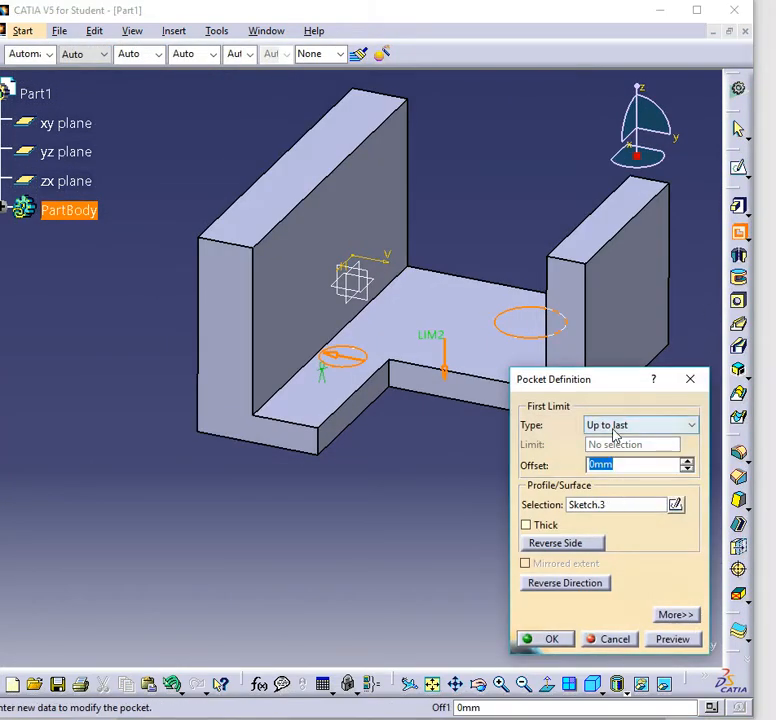
pyautogui.click(551, 639)
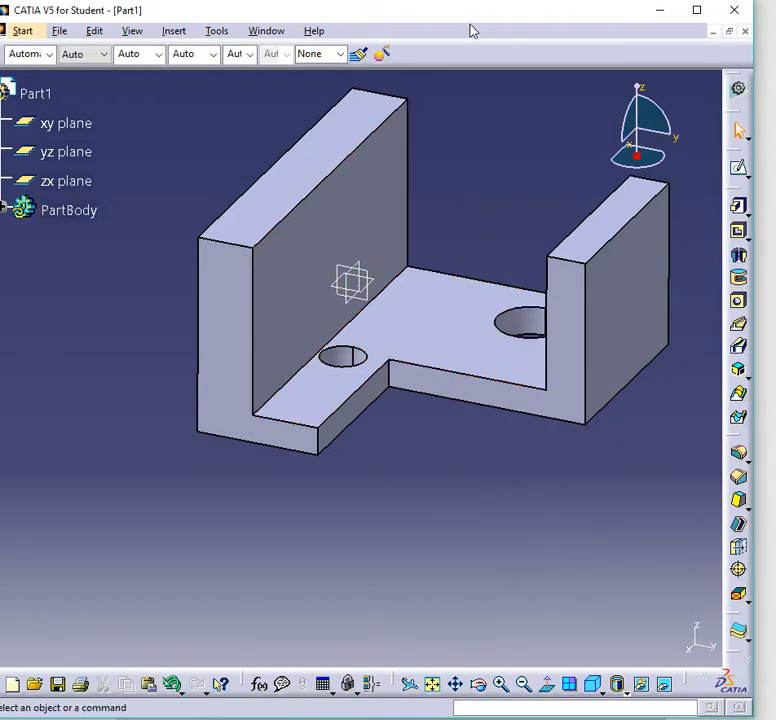
# Close the finished bracket part without saving it and consult the reference drawing for the next bracket
pyautogui.click(745, 32)
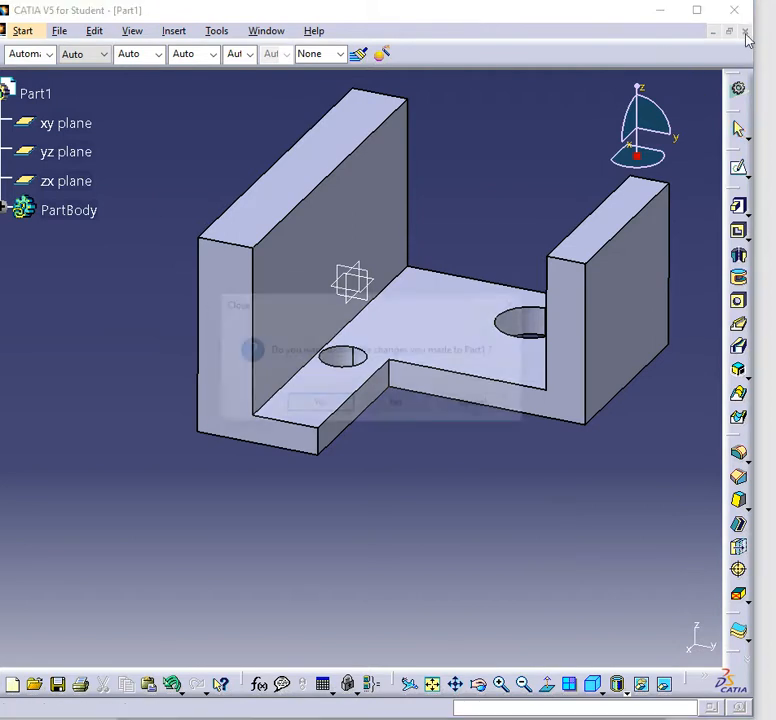
pyautogui.click(409, 408)
pyautogui.moveTo(313, 14); pyautogui.dragTo(318, 165)
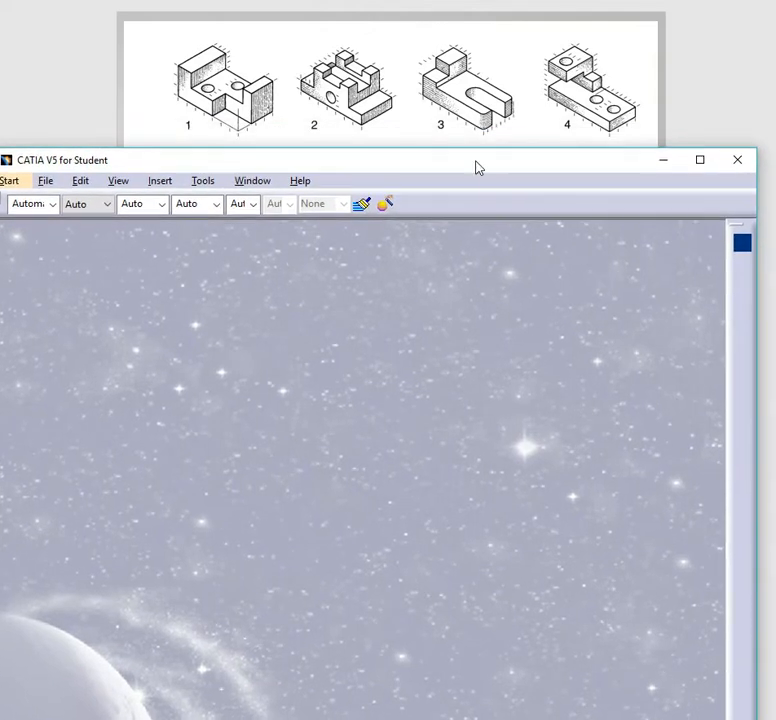
pyautogui.moveTo(483, 164); pyautogui.dragTo(491, 21)
# Create a new document of type Part
pyautogui.click(57, 38)
pyautogui.click(52, 57)
pyautogui.click(578, 591)
pyautogui.scroll(-1, 580, 588)
pyautogui.click(570, 549)
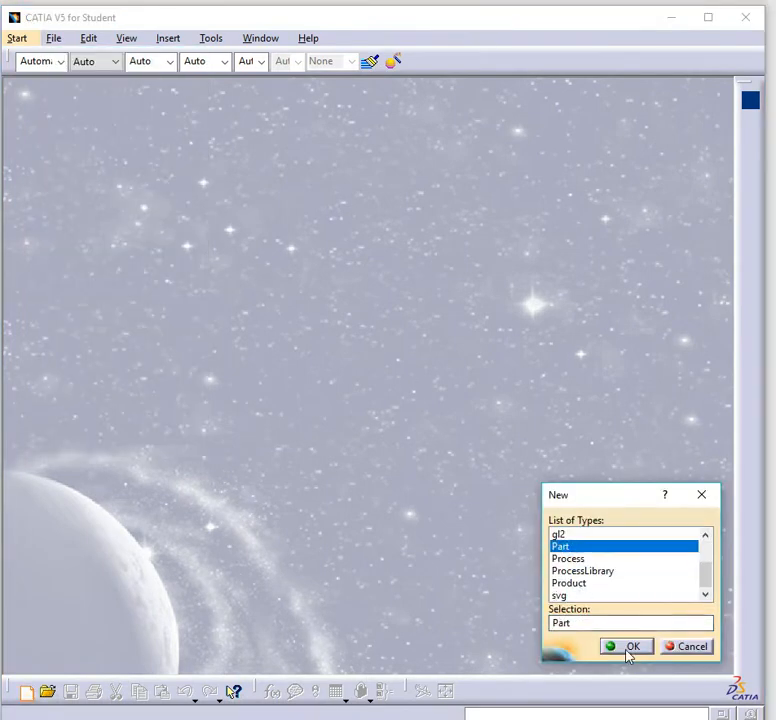
pyautogui.click(629, 647)
pyautogui.click(629, 647)
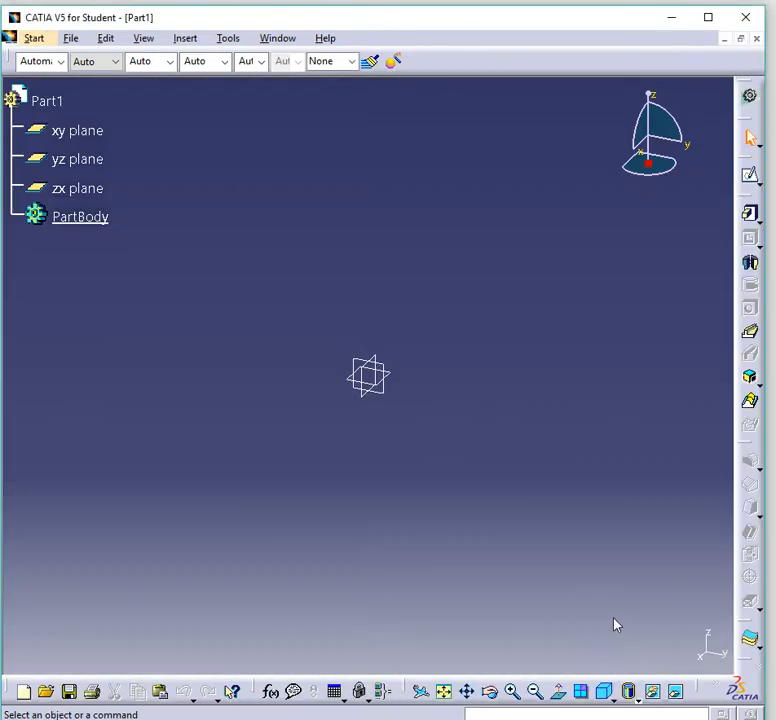
# Sketch a tall centered rectangle on the xy plane with its center at the origin
pyautogui.click(750, 177)
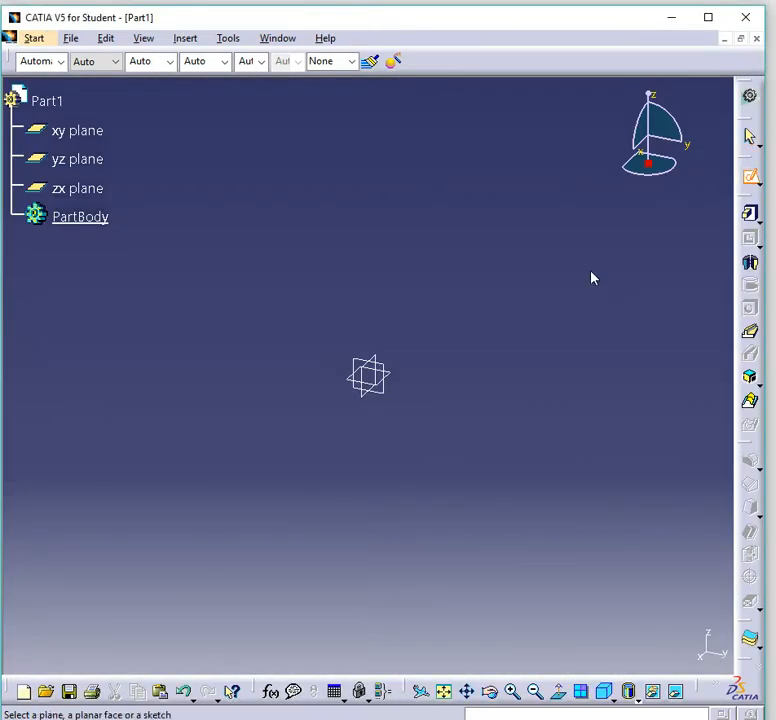
pyautogui.click(395, 381)
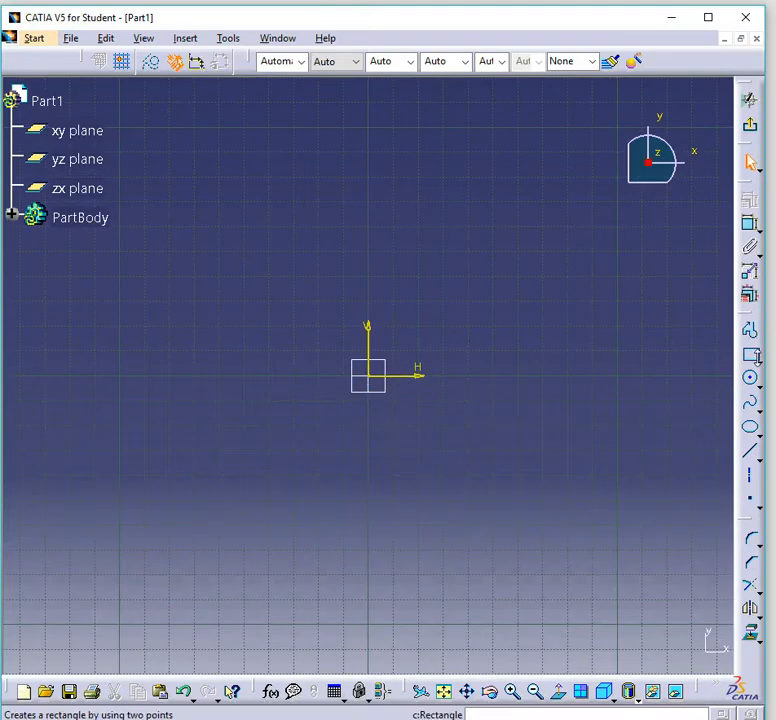
pyautogui.click(761, 364)
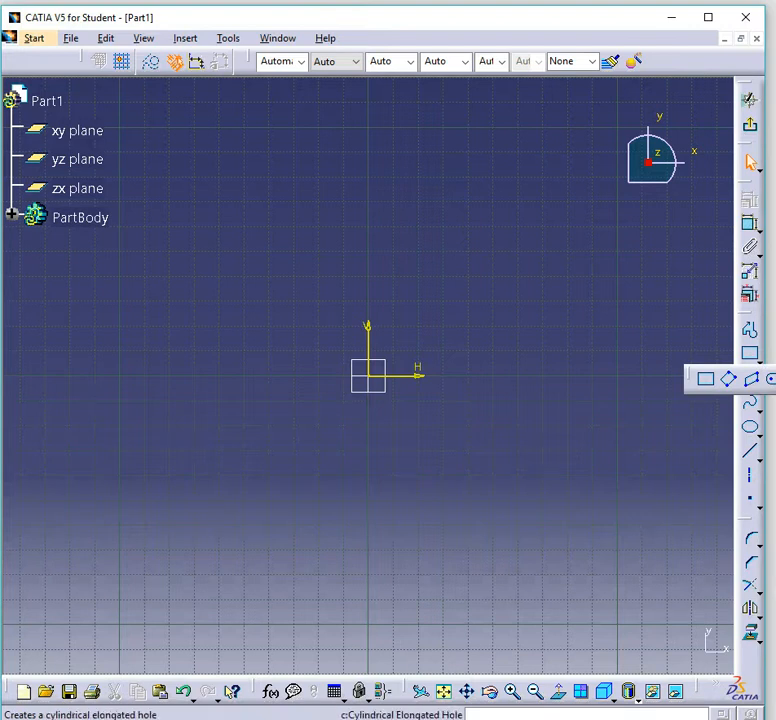
pyautogui.click(368, 375)
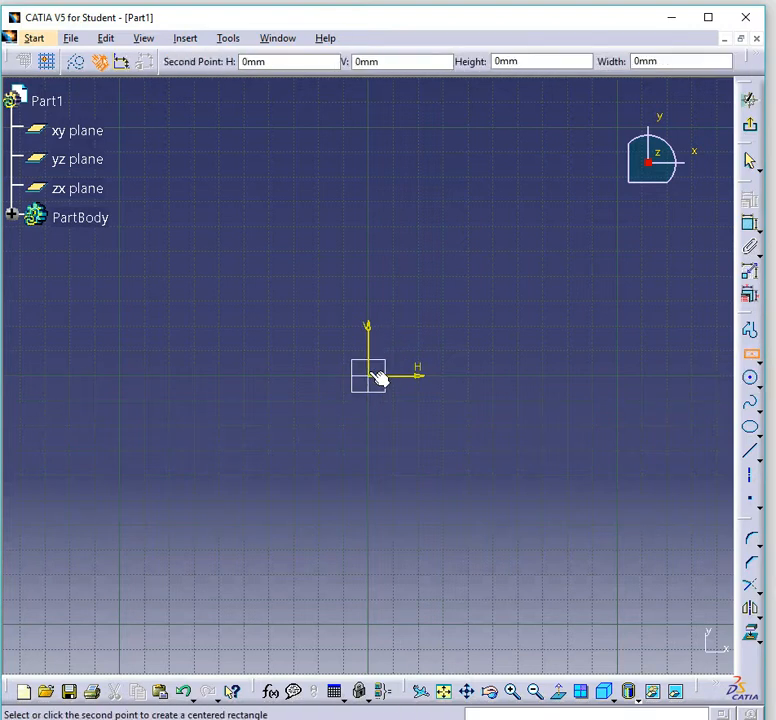
pyautogui.click(473, 191)
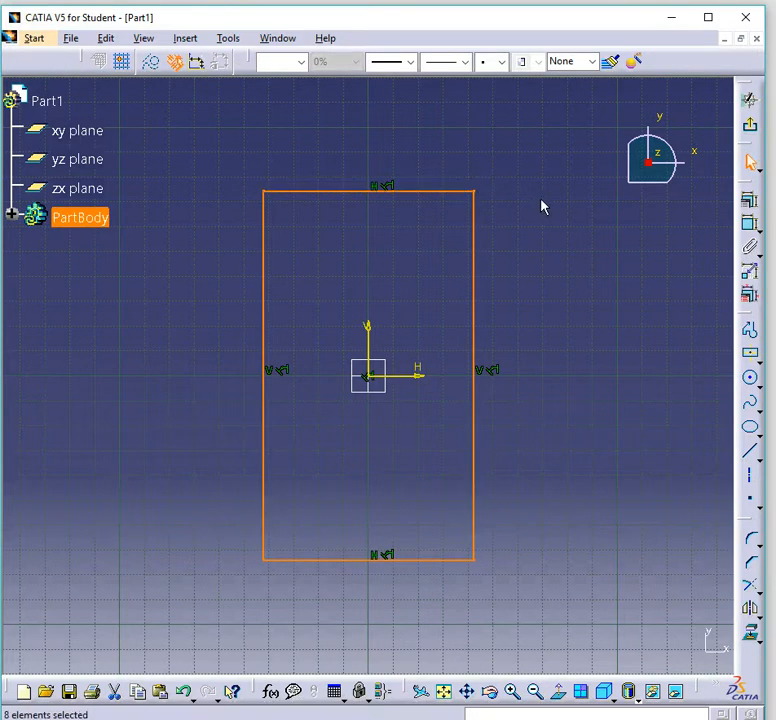
# Compare with bracket 3 in the reference drawing and round the rectangle's two upper corners with similar Corner arcs
pyautogui.moveTo(505, 20); pyautogui.dragTo(505, 133)
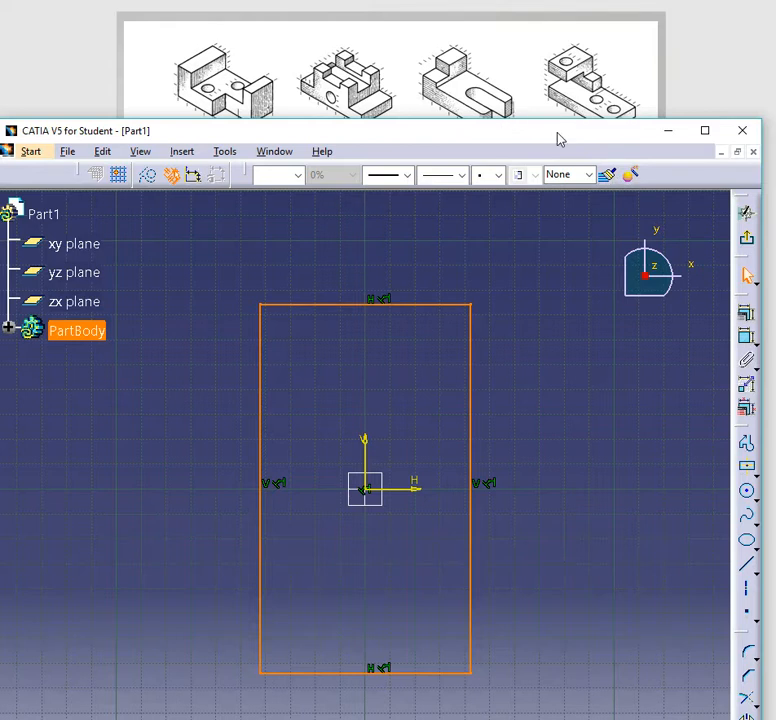
pyautogui.moveTo(559, 134); pyautogui.dragTo(570, 14)
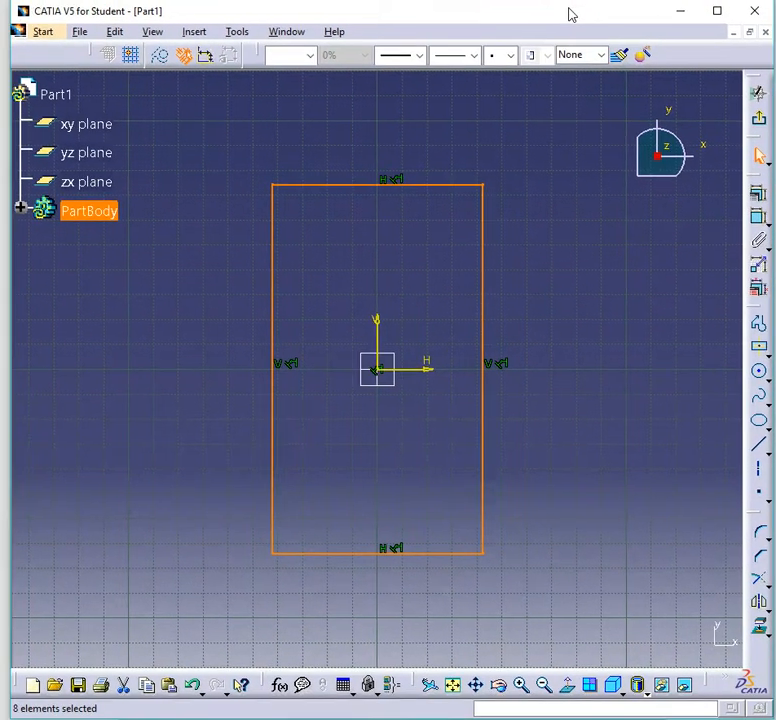
pyautogui.click(545, 178)
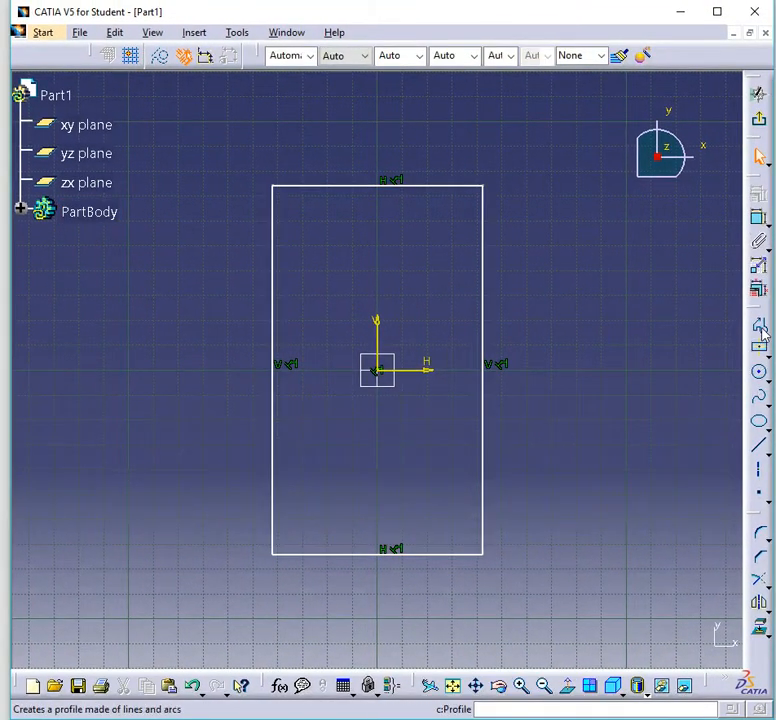
pyautogui.click(760, 537)
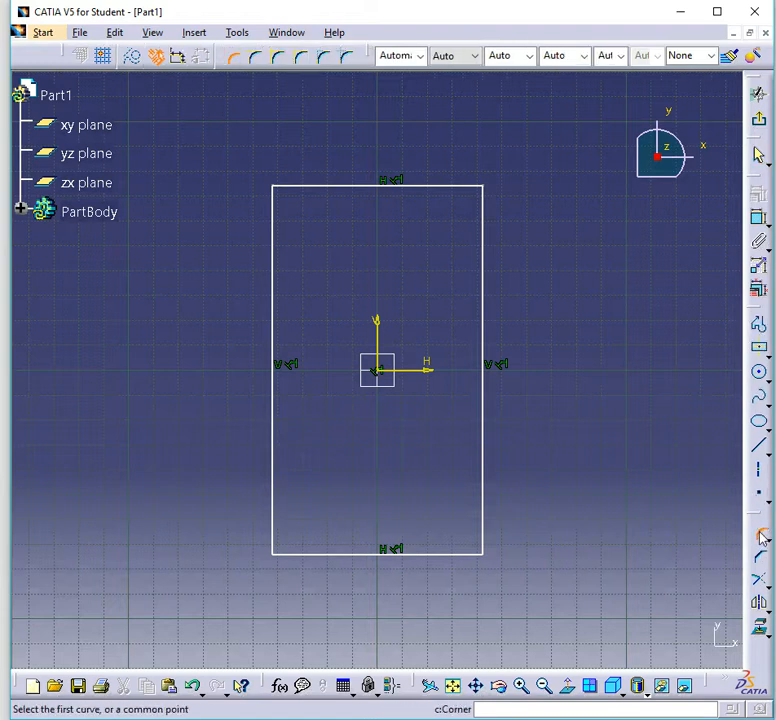
pyautogui.click(486, 190)
pyautogui.click(481, 203)
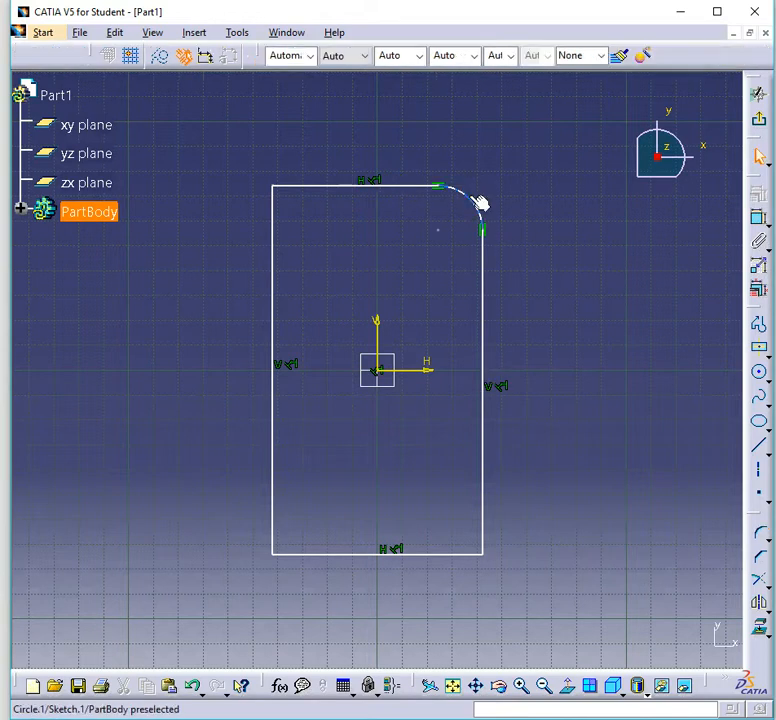
pyautogui.click(762, 537)
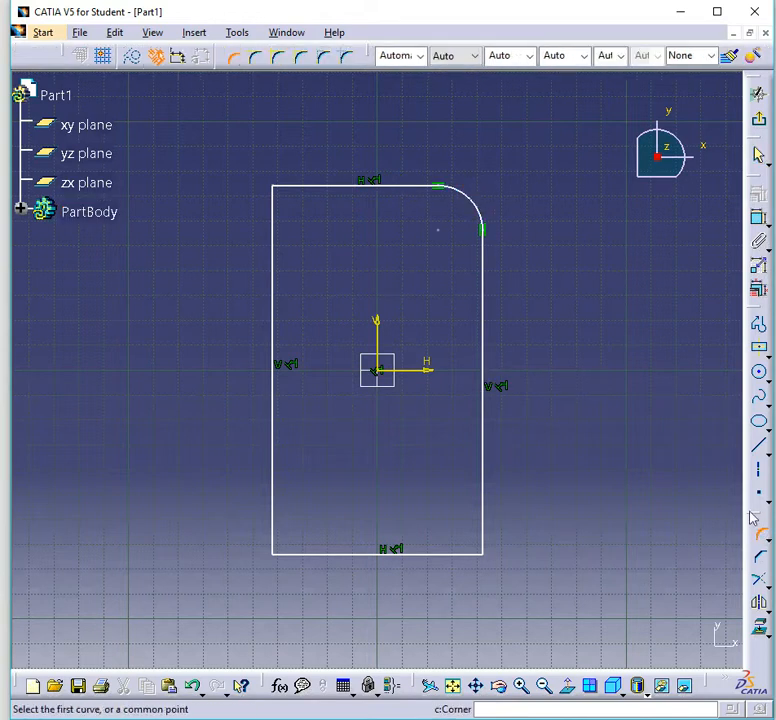
pyautogui.click(282, 192)
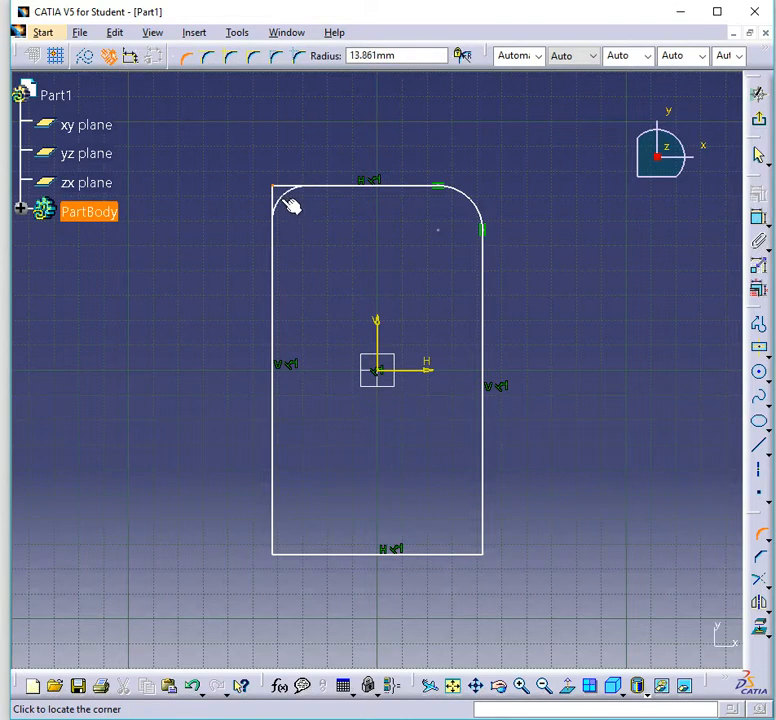
pyautogui.click(295, 210)
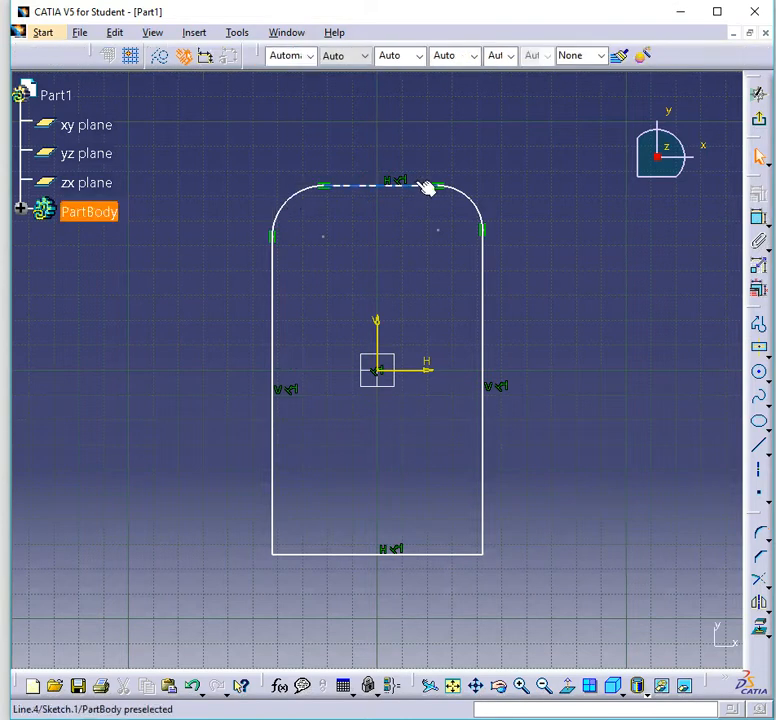
# Draw a vertical elongated hole on the vertical axis, from about 30 mm above the origin to beyond the rectangle's upper edge
pyautogui.click(769, 345)
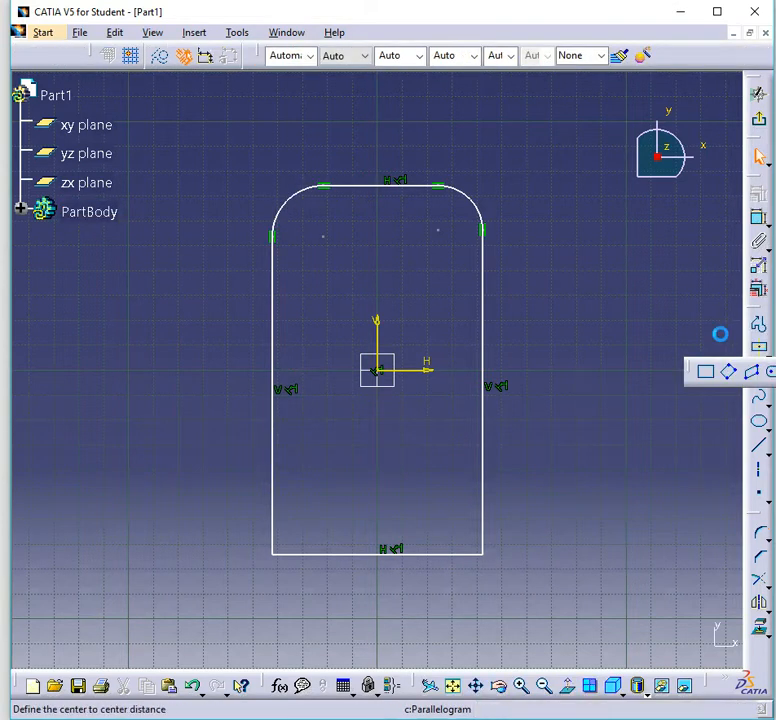
pyautogui.click(770, 371)
pyautogui.click(378, 300)
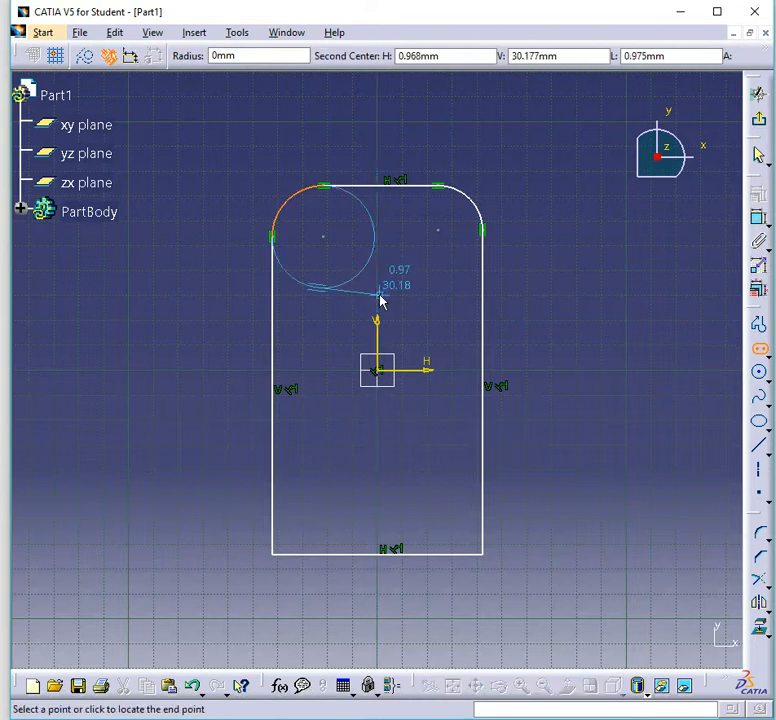
pyautogui.click(378, 145)
pyautogui.click(404, 156)
pyautogui.click(465, 155)
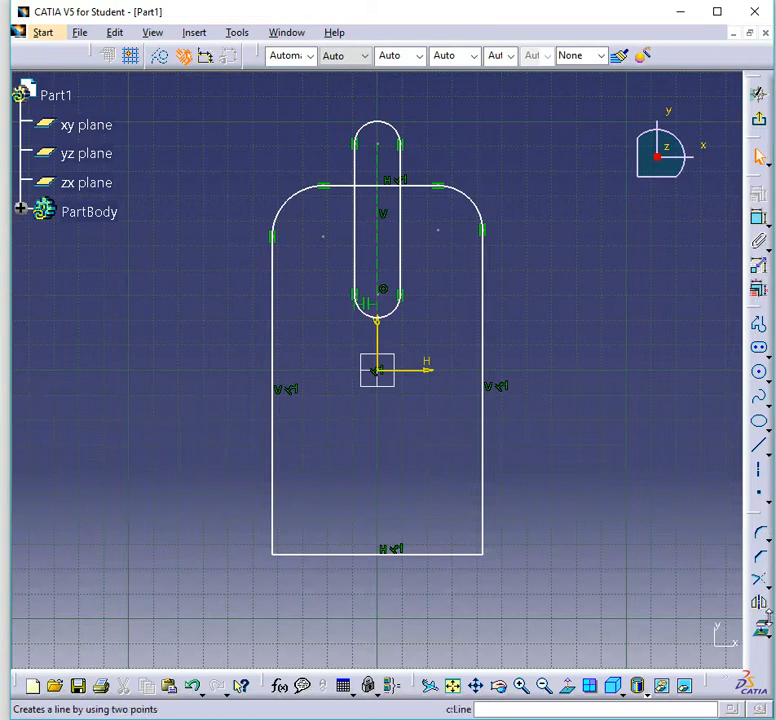
# Quick Trim the upper edge between the slot's sides and the slot portion outside the rectangle, leaving an open-ended slot
pyautogui.moveTo(763, 519); pyautogui.dragTo(698, 442)
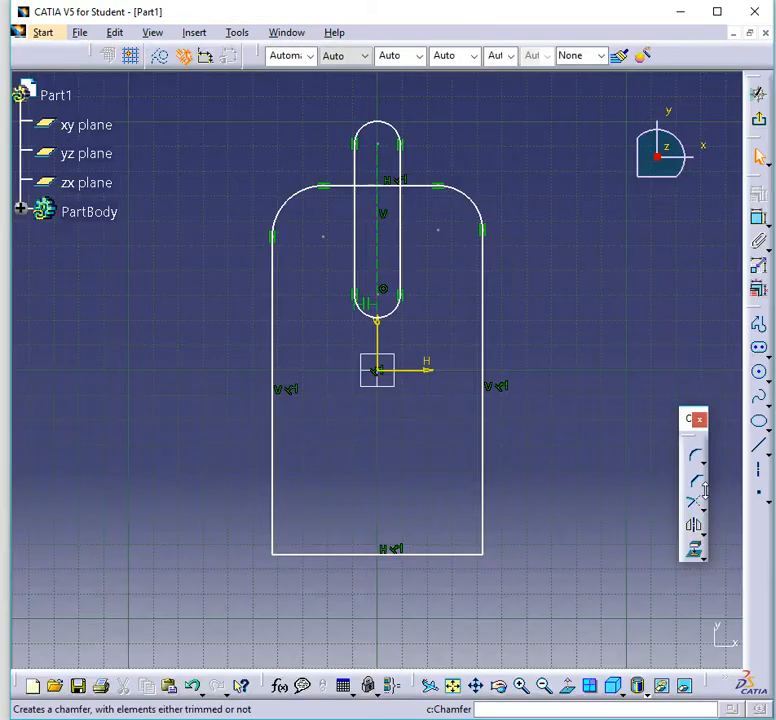
pyautogui.click(703, 511)
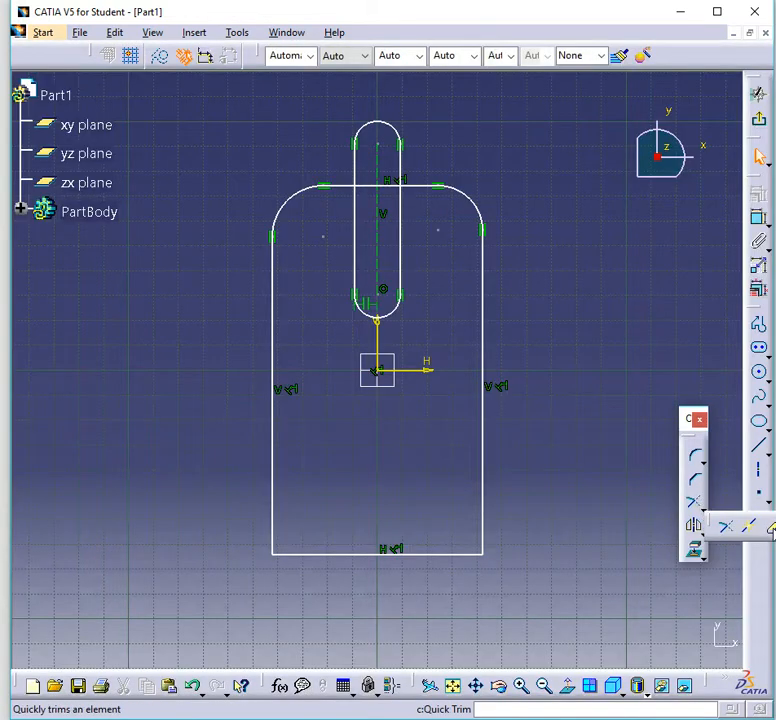
pyautogui.click(771, 528)
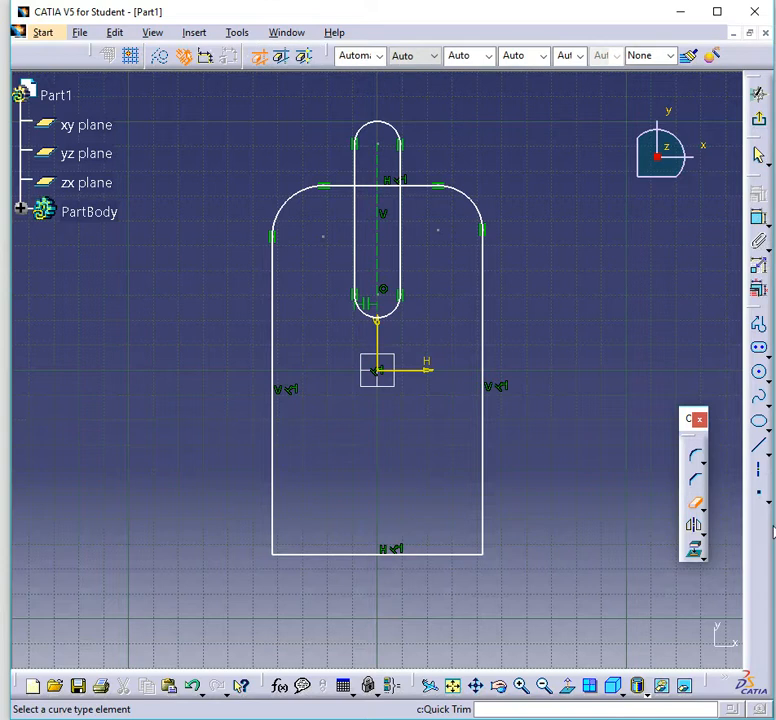
pyautogui.click(375, 186)
pyautogui.click(395, 186)
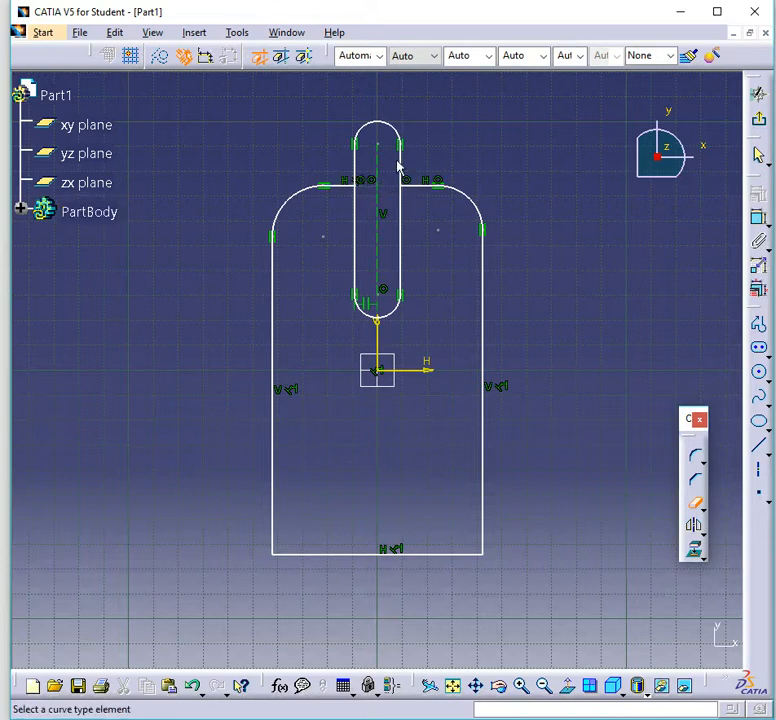
pyautogui.click(401, 163)
pyautogui.click(398, 133)
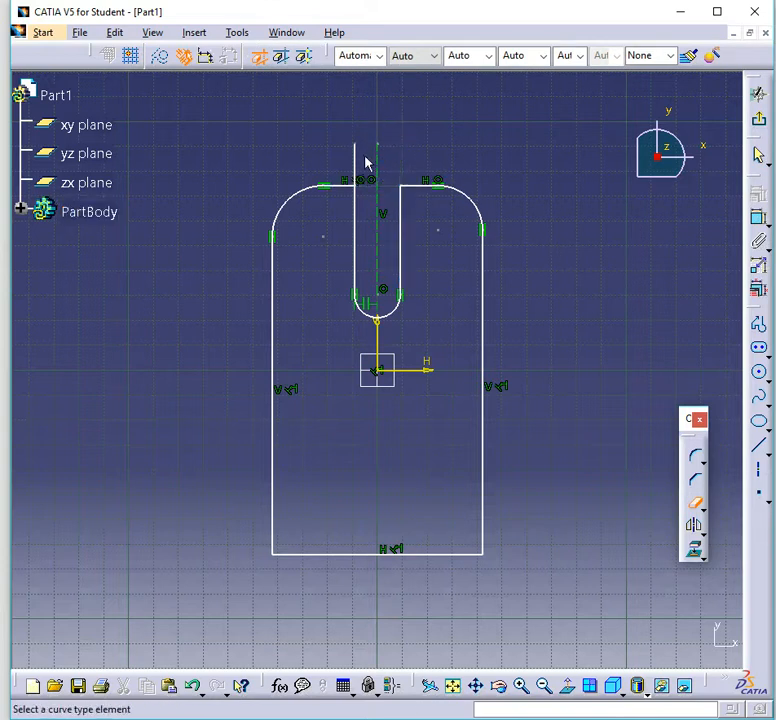
pyautogui.click(358, 172)
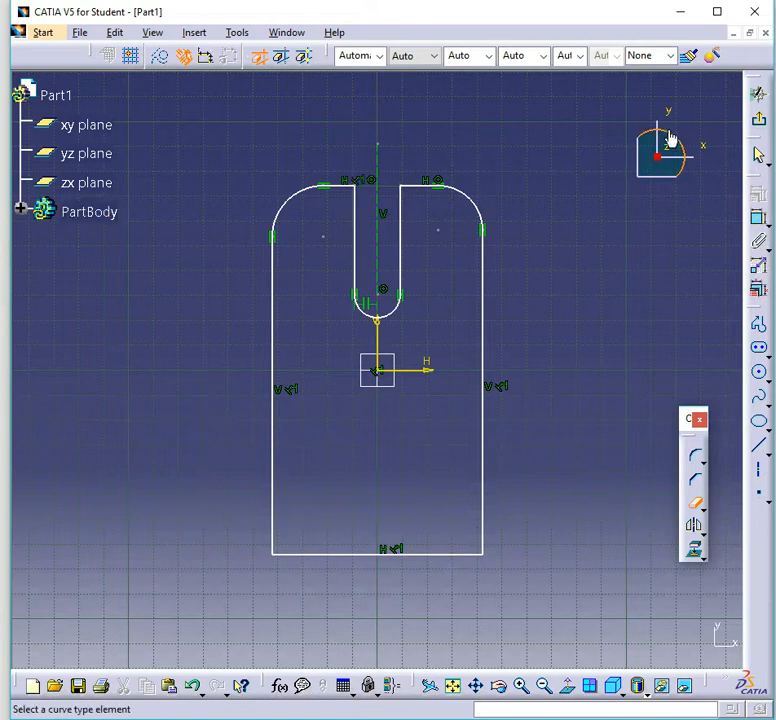
# Exit the sketch and pad the slotted profile to a length of 20 mm
pyautogui.click(758, 92)
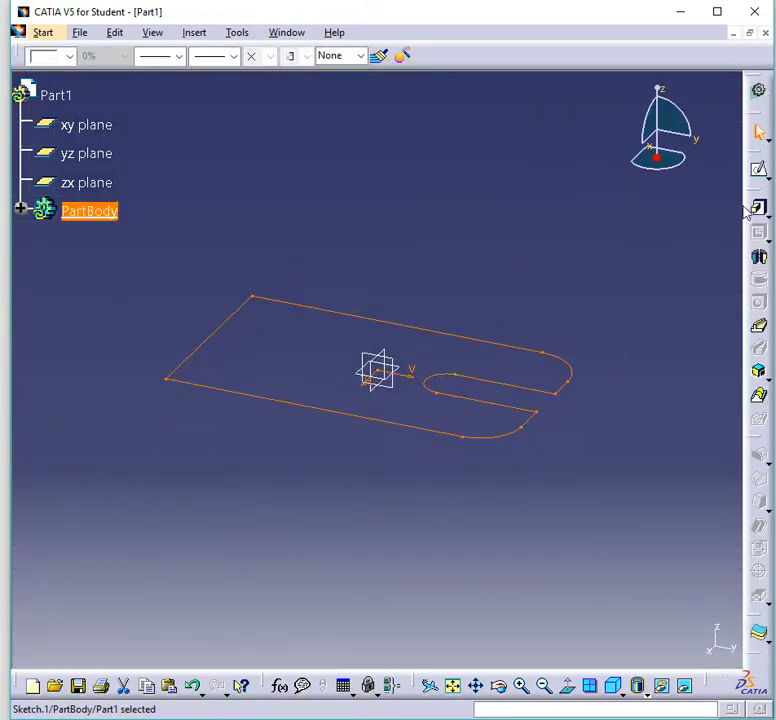
pyautogui.click(758, 207)
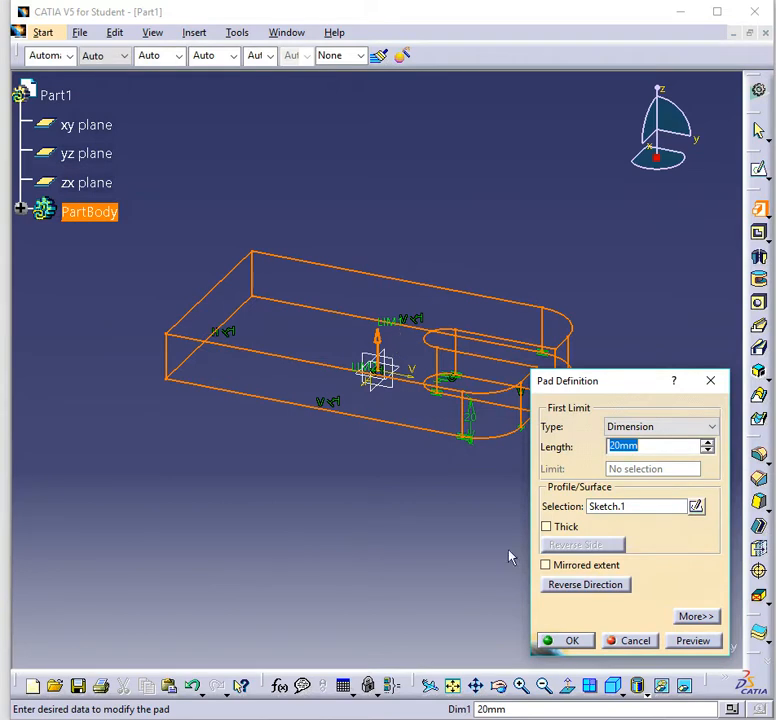
pyautogui.click(574, 640)
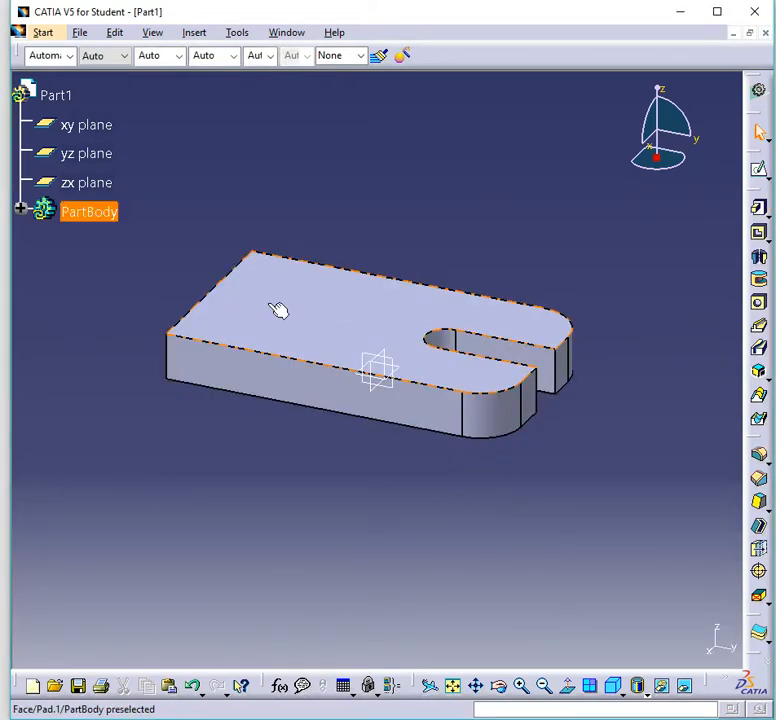
# Compare with bracket 3 in the reference drawing and start a sketch on the base's flat end face opposite the slot
pyautogui.moveTo(279, 14)
pyautogui.mouseDown()
pyautogui.moveTo(303, 150)
pyautogui.moveTo(296, 174)
pyautogui.mouseUp()
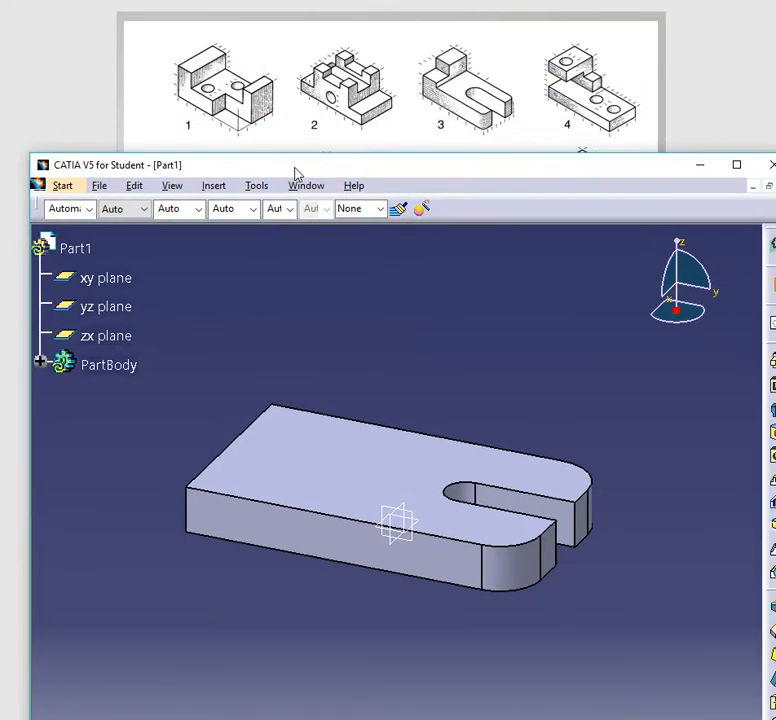
pyautogui.moveTo(371, 165); pyautogui.dragTo(348, 19)
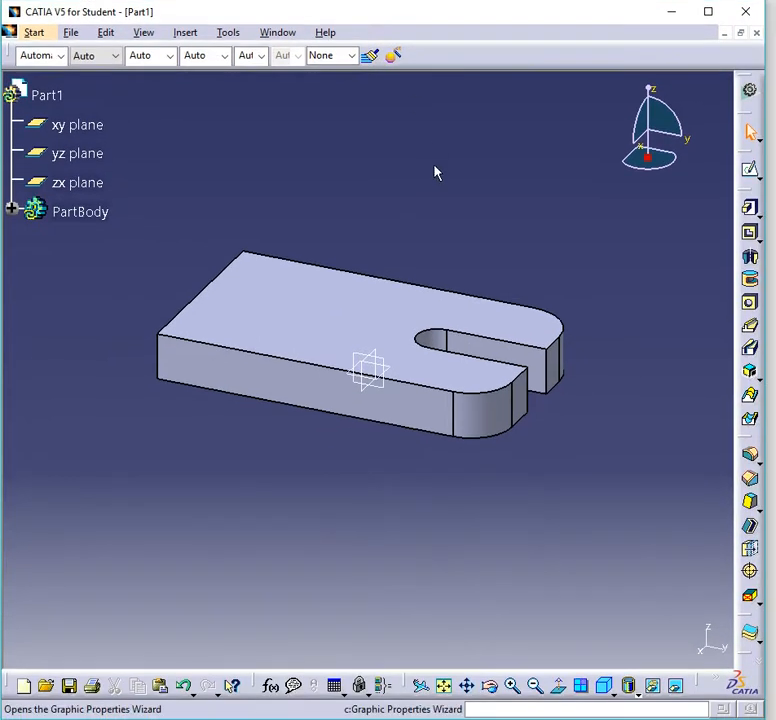
pyautogui.click(751, 172)
pyautogui.moveTo(204, 329)
pyautogui.mouseDown(button='middle')
pyautogui.moveTo(204, 317)
pyautogui.moveTo(231, 347)
pyautogui.moveTo(500, 365)
pyautogui.moveTo(319, 325)
pyautogui.moveTo(345, 348)
pyautogui.moveTo(558, 380)
pyautogui.moveTo(540, 375)
pyautogui.mouseUp(button='middle')
pyautogui.click(215, 319)
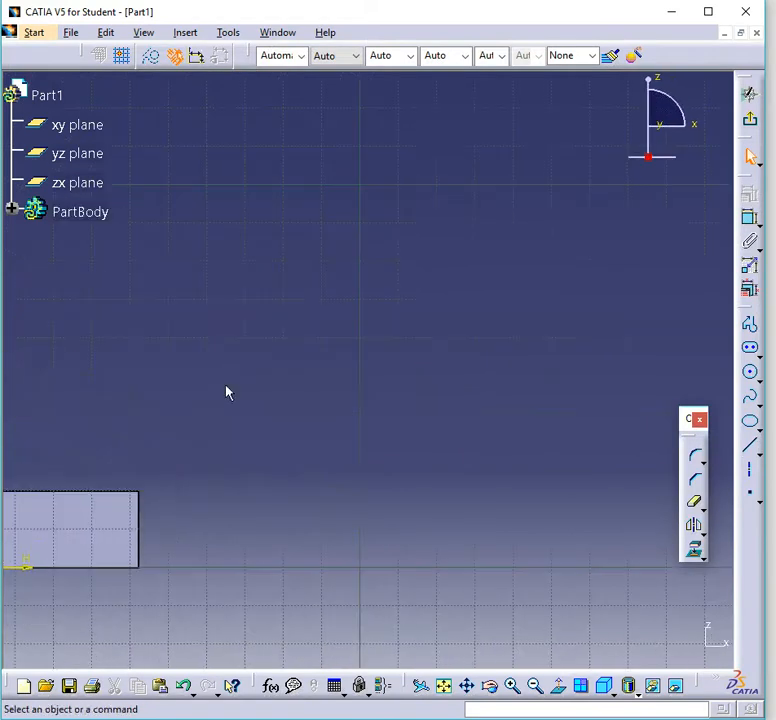
pyautogui.moveTo(171, 392)
pyautogui.mouseDown(button='middle')
pyautogui.moveTo(573, 225)
pyautogui.moveTo(585, 242)
pyautogui.mouseUp(button='middle')
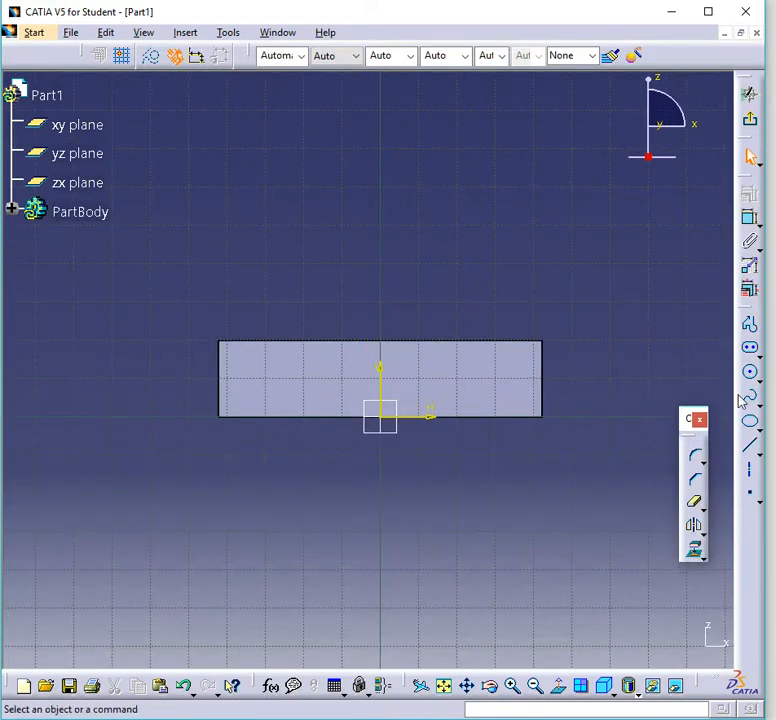
# Draw a closed L-shaped profile overlapping the end face, with a top edge about 32 mm long and a short right side about 20 mm high
pyautogui.click(749, 323)
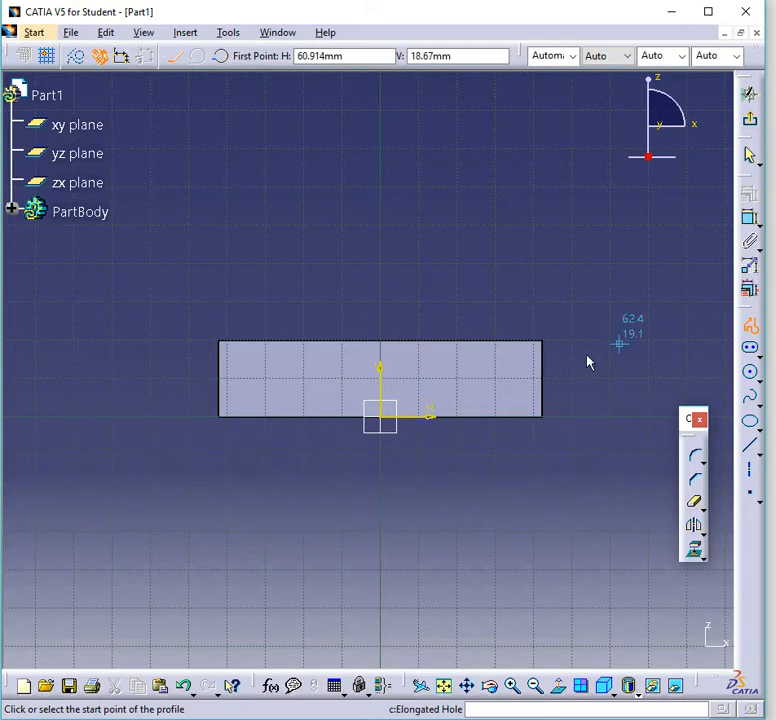
pyautogui.click(244, 378)
pyautogui.click(516, 378)
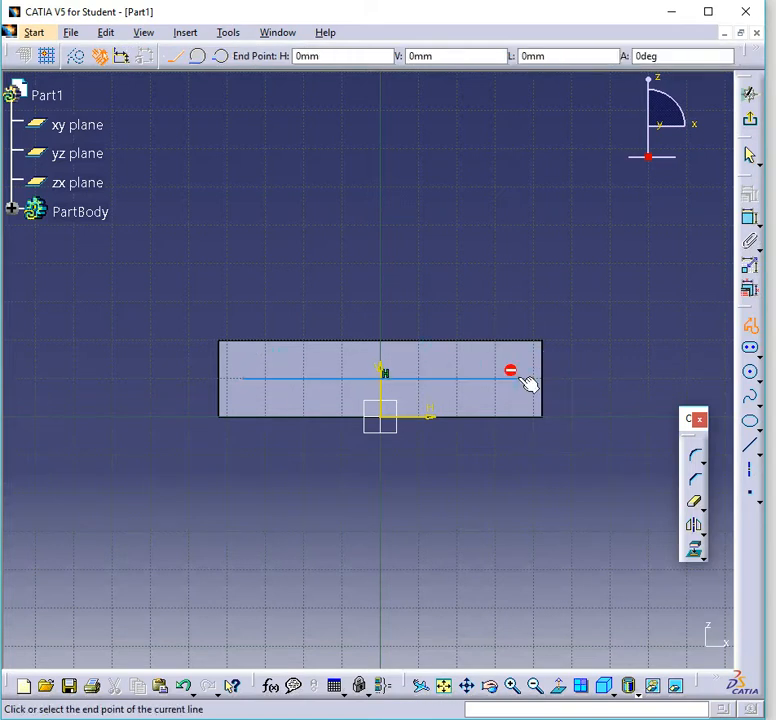
pyautogui.click(516, 302)
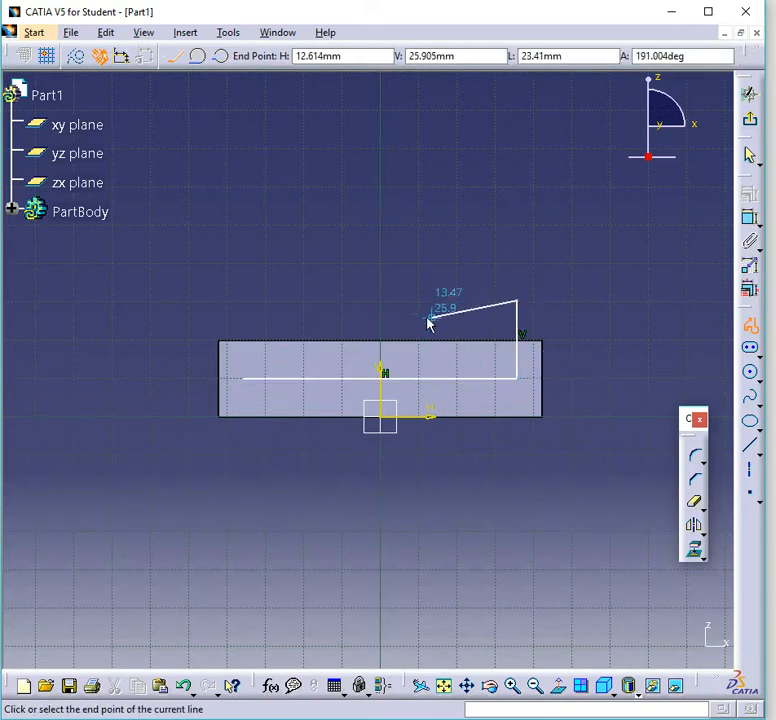
pyautogui.click(364, 300)
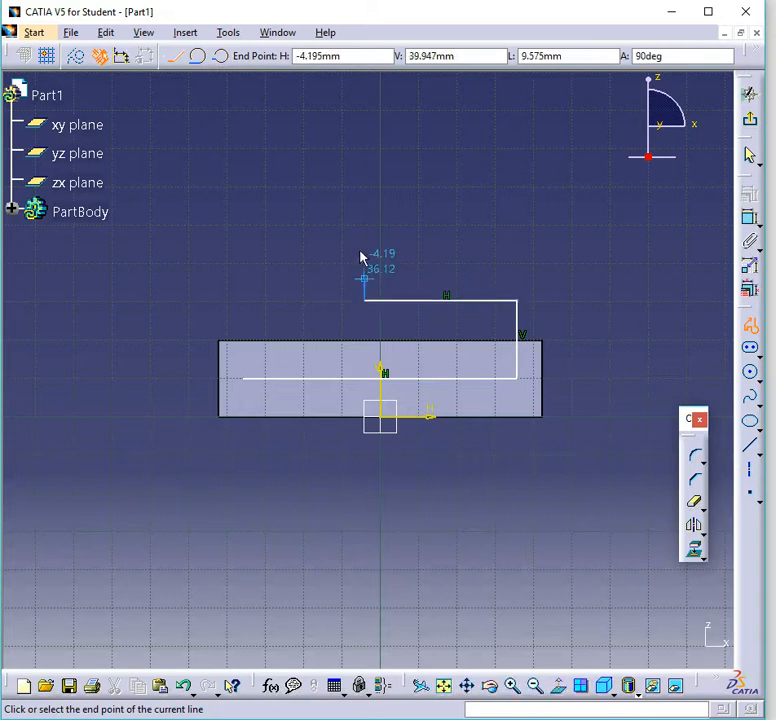
pyautogui.click(364, 188)
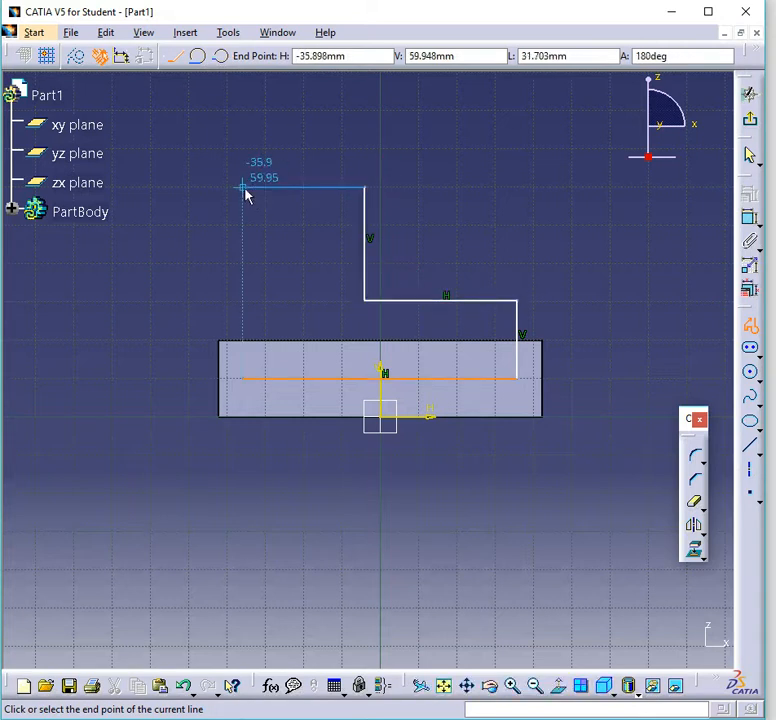
pyautogui.click(243, 188)
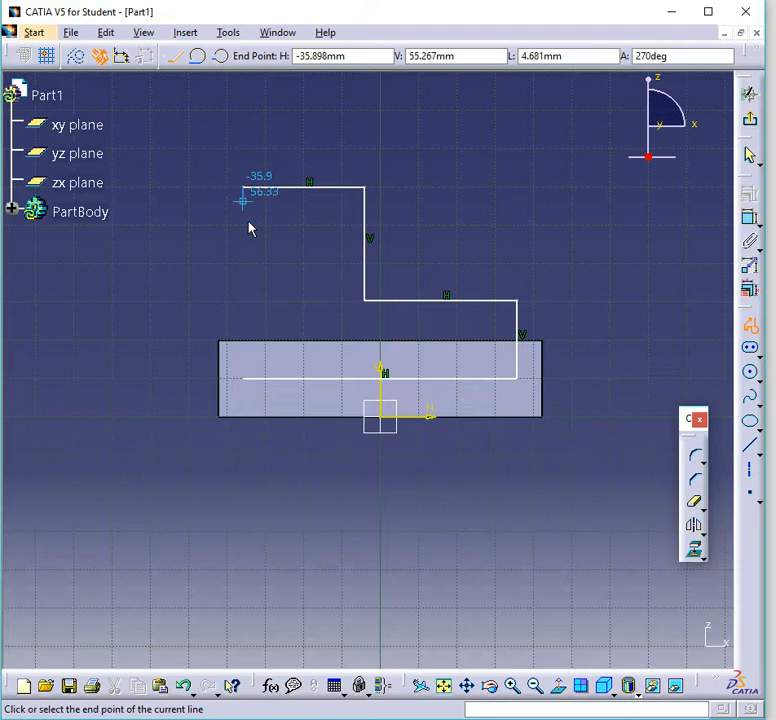
pyautogui.click(250, 381)
pyautogui.click(293, 253)
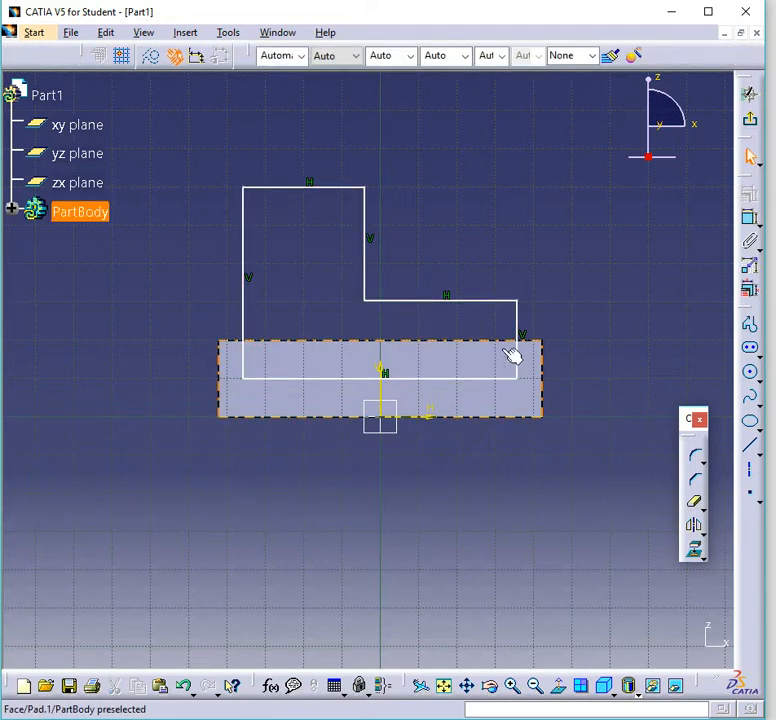
# Make the profile's right vertical line coincident with the right edge of the base's end face
pyautogui.moveTo(527, 368)
pyautogui.mouseDown()
pyautogui.moveTo(520, 360)
pyautogui.moveTo(542, 360)
pyautogui.moveTo(515, 362)
pyautogui.mouseUp()
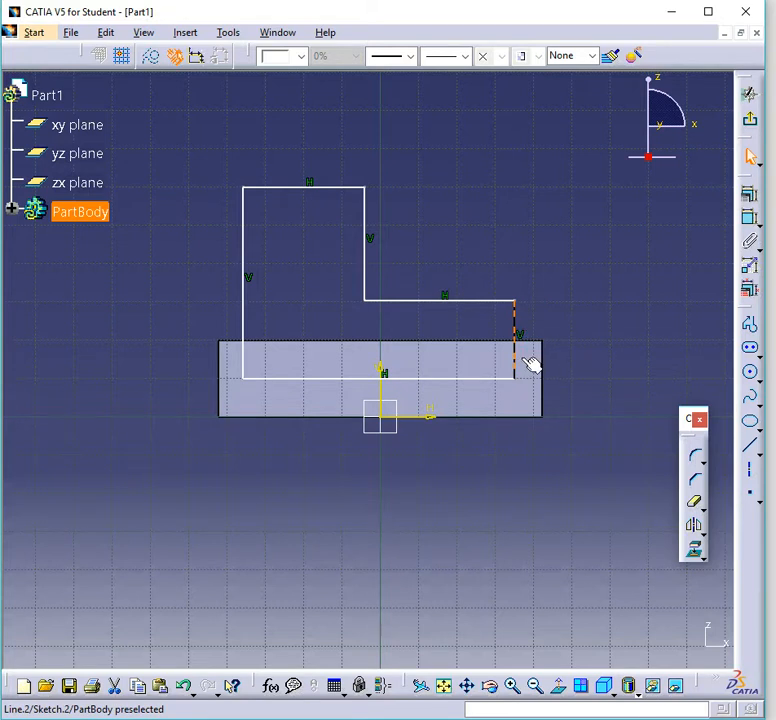
pyautogui.click(750, 221)
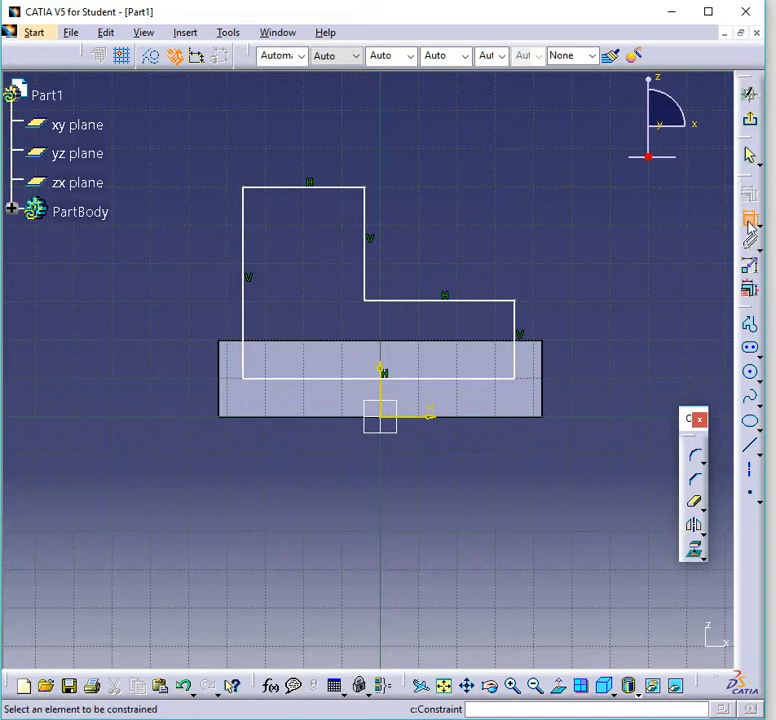
pyautogui.click(514, 322)
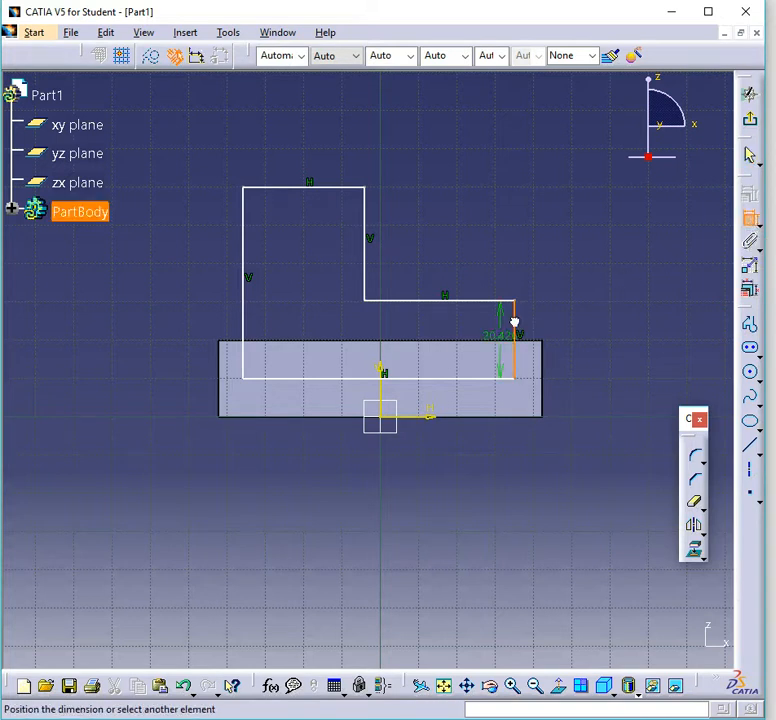
pyautogui.click(548, 369)
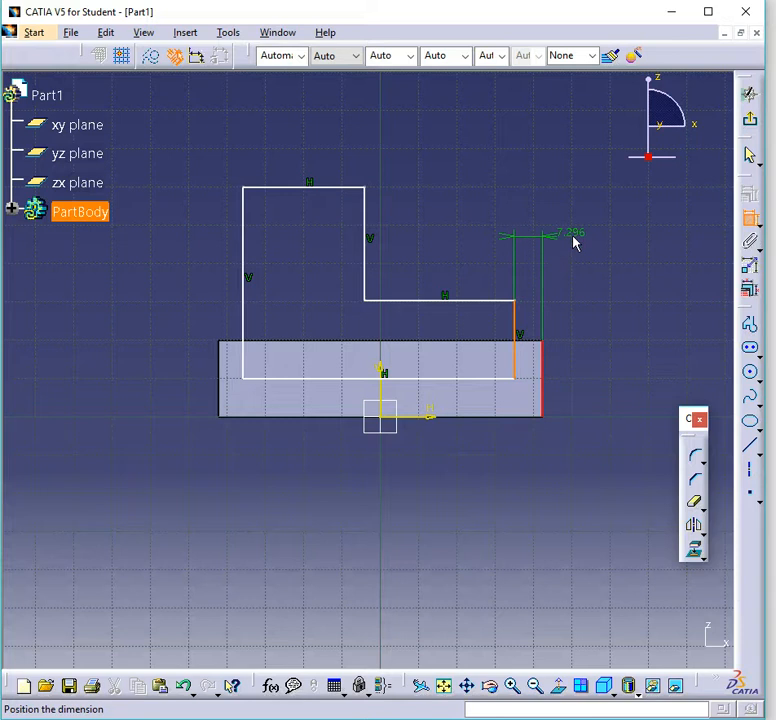
pyautogui.rightClick(575, 237)
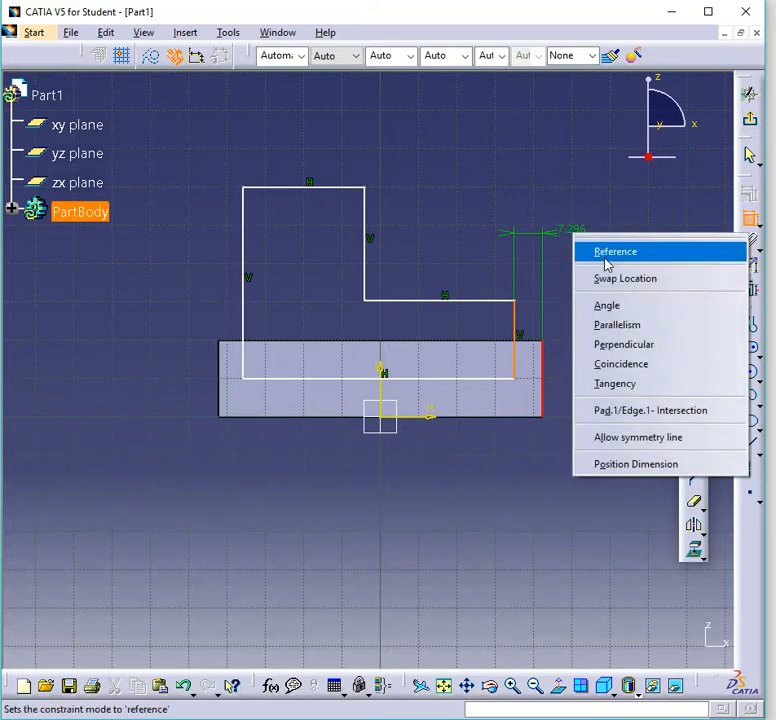
pyautogui.click(601, 365)
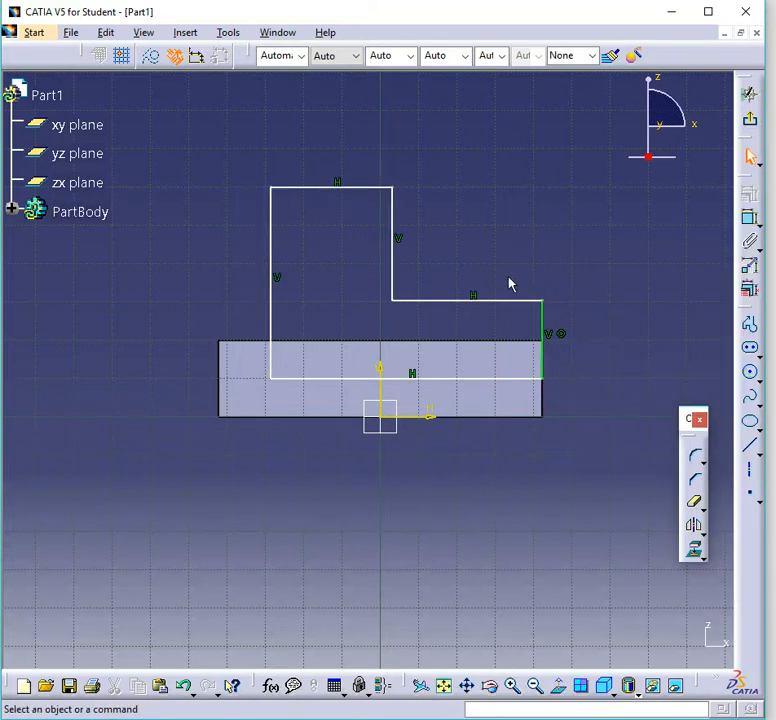
# Make the profile's left vertical line coincident with the base's left edge, and move the profile's bottom line slightly upward
pyautogui.click(748, 218)
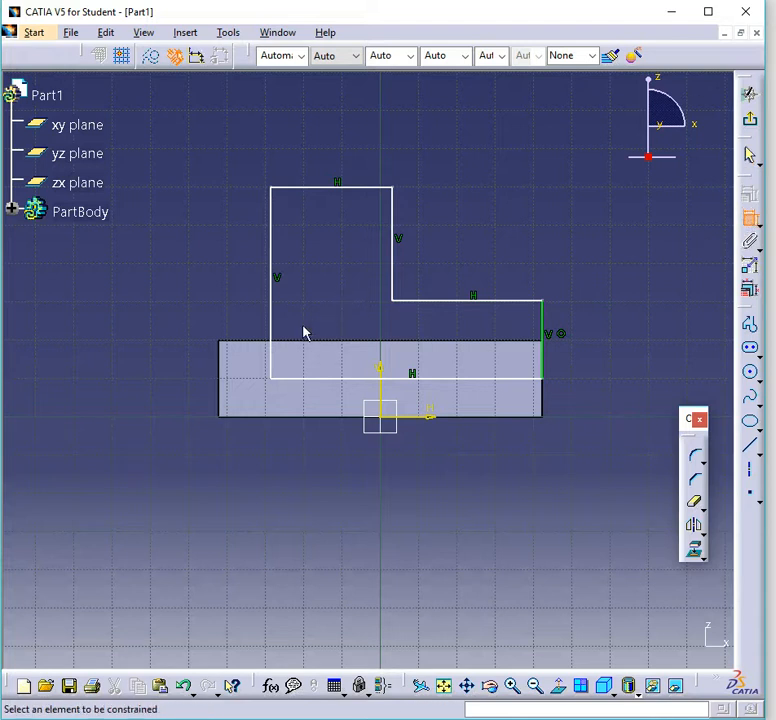
pyautogui.click(272, 342)
pyautogui.click(229, 372)
pyautogui.rightClick(149, 358)
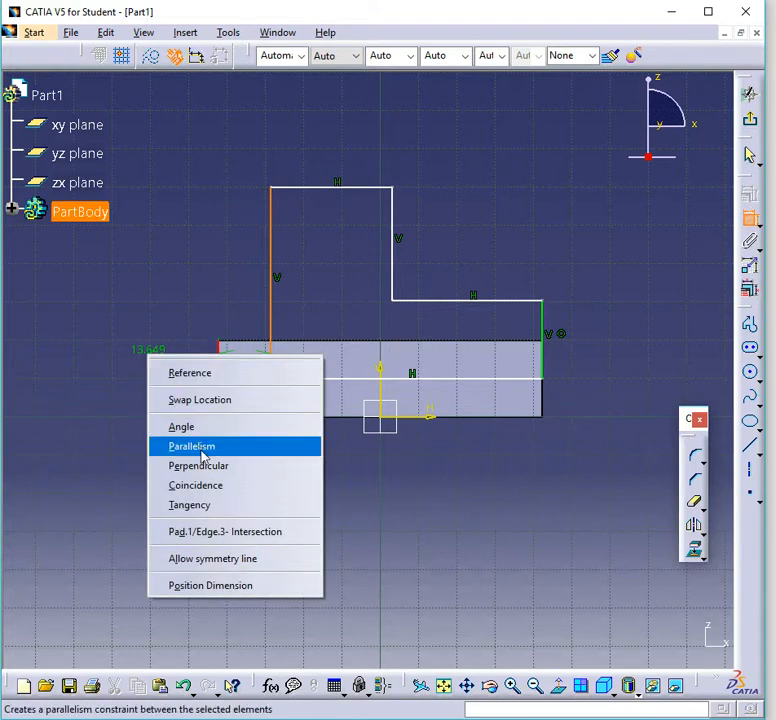
pyautogui.click(208, 487)
pyautogui.moveTo(260, 370); pyautogui.dragTo(272, 357)
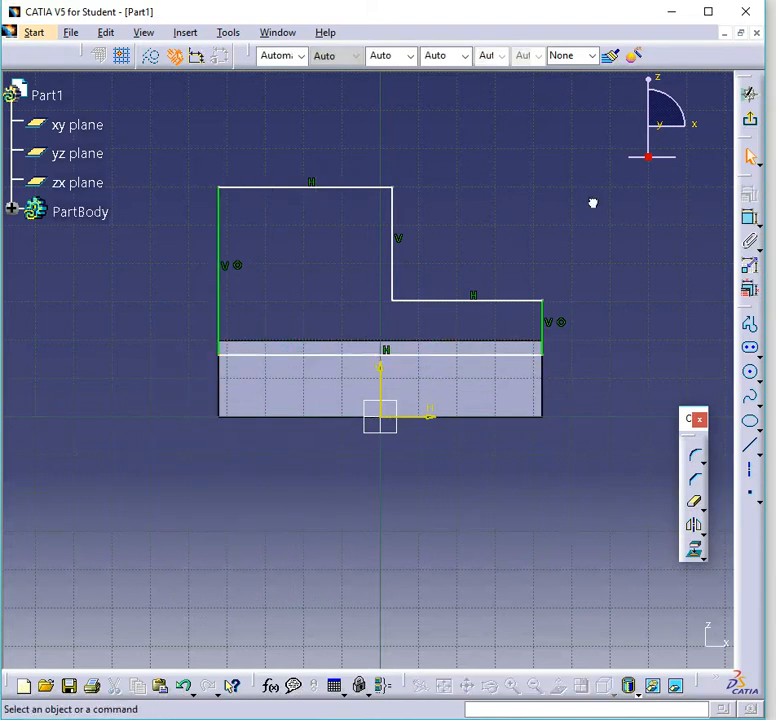
# Exit the sketch and pad the L-shaped profile 20 mm in the reversed direction, over the base
pyautogui.click(745, 152)
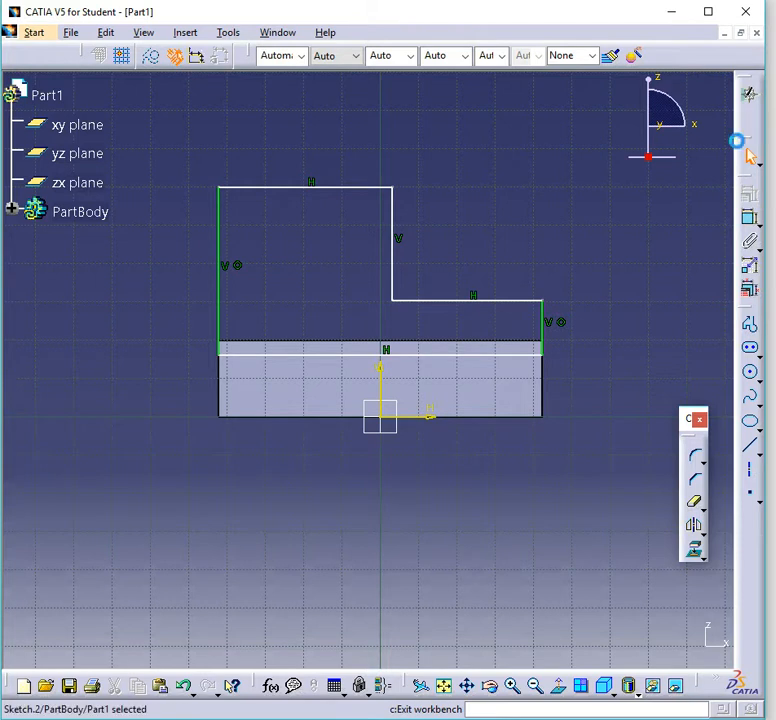
pyautogui.click(749, 207)
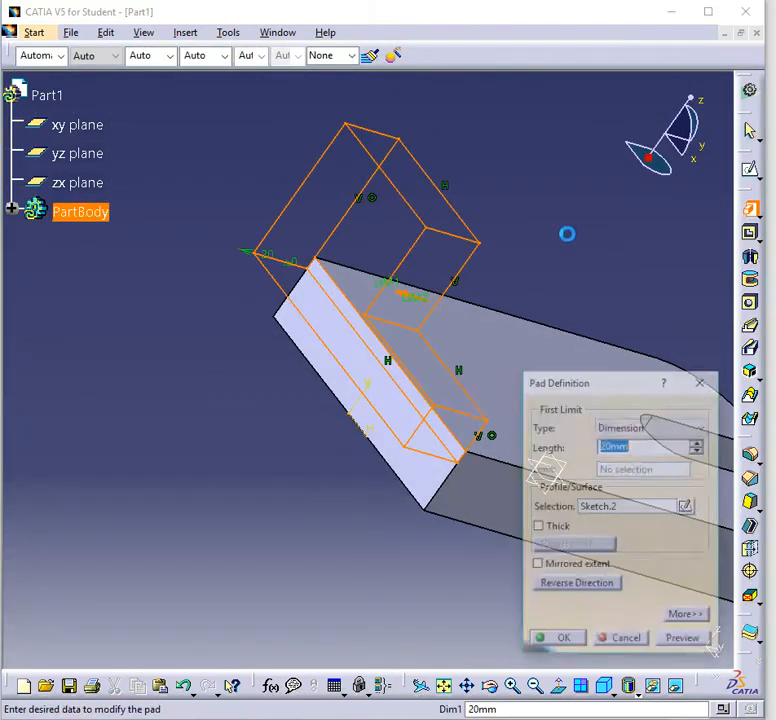
pyautogui.click(606, 587)
pyautogui.click(576, 648)
pyautogui.moveTo(533, 274); pyautogui.dragTo(334, 187, button='middle')
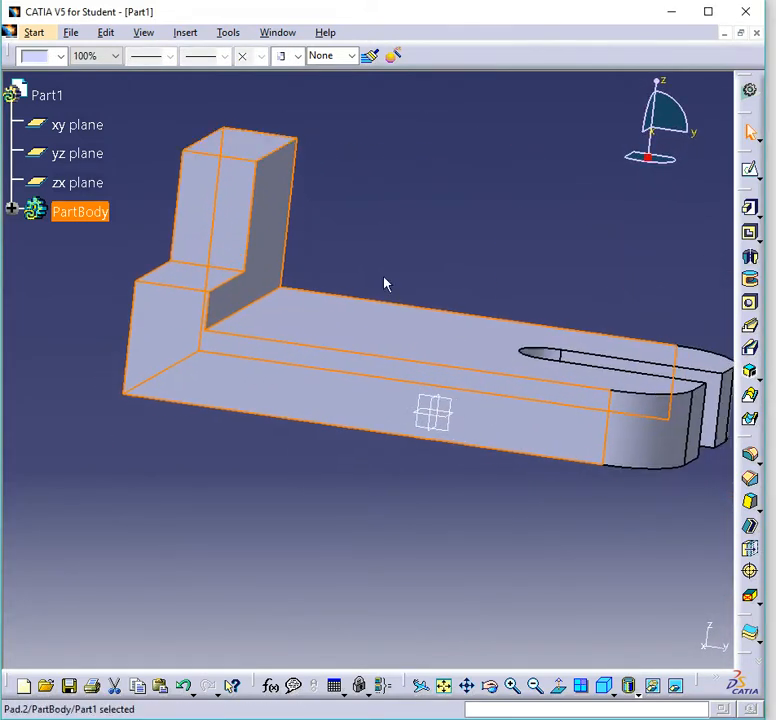
# Set the slotted base pad's length to 5 mm
pyautogui.click(400, 338)
pyautogui.doubleClick(400, 338)
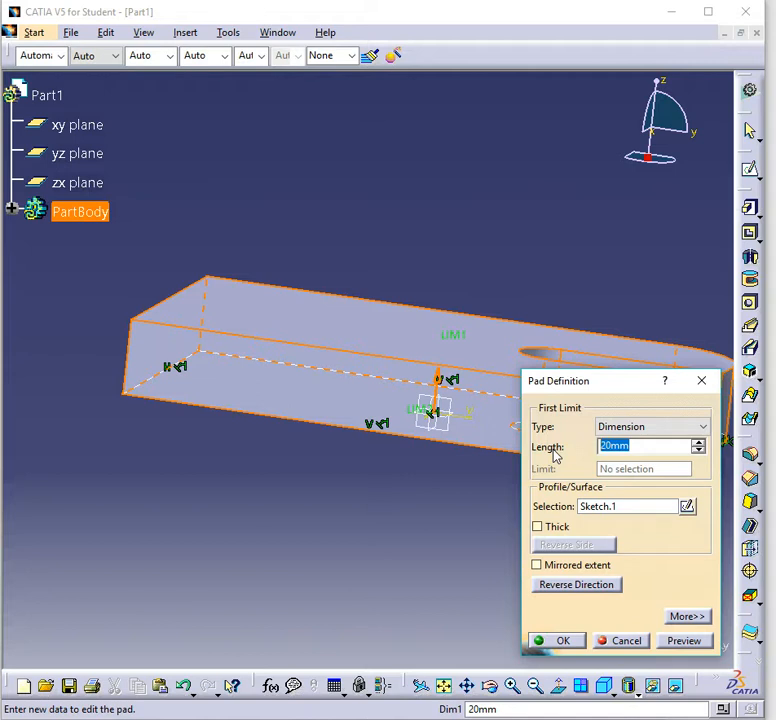
pyautogui.write('5')
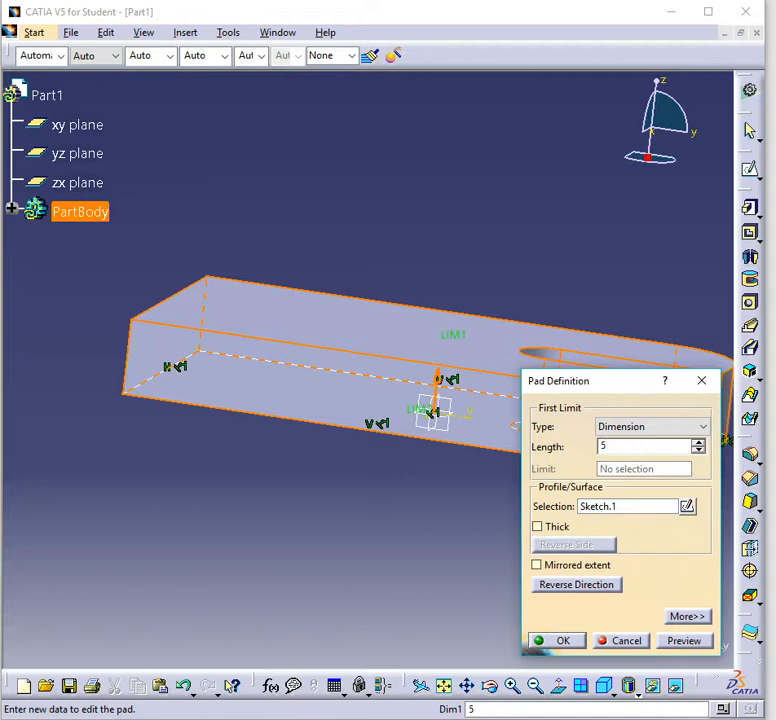
pyautogui.click(557, 640)
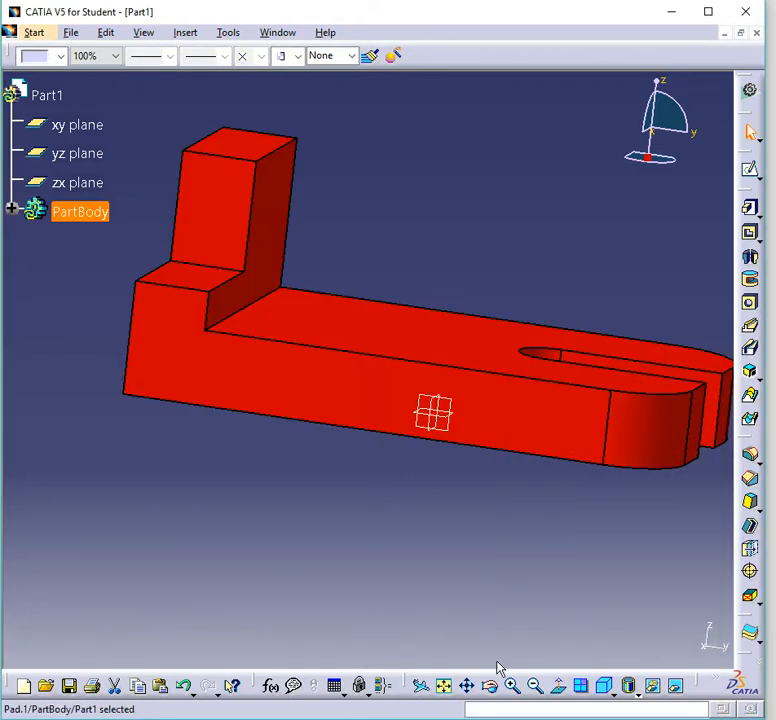
# Undock the View and Tools toolbars to reach Update All, and update the part
pyautogui.moveTo(409, 685); pyautogui.dragTo(298, 630)
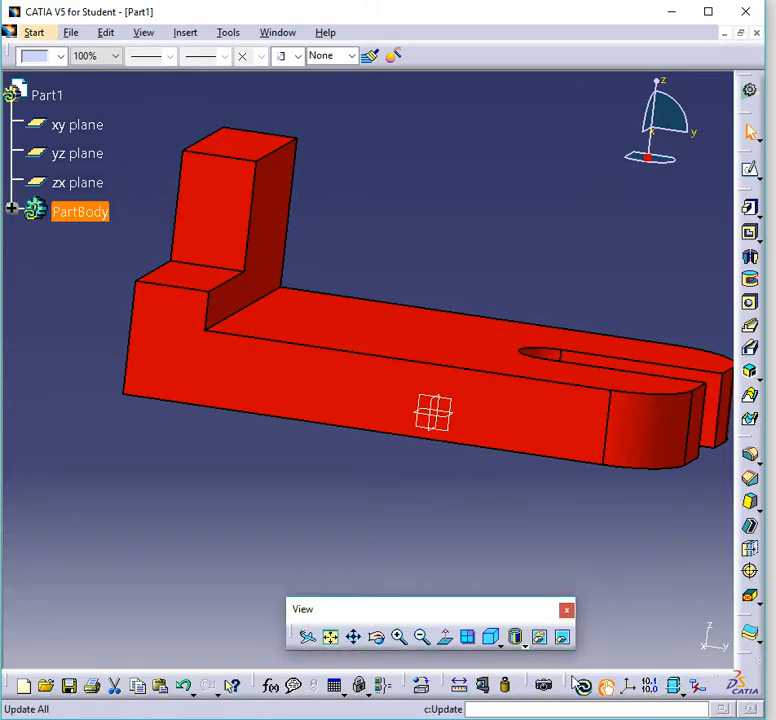
pyautogui.moveTo(573, 686); pyautogui.dragTo(283, 534)
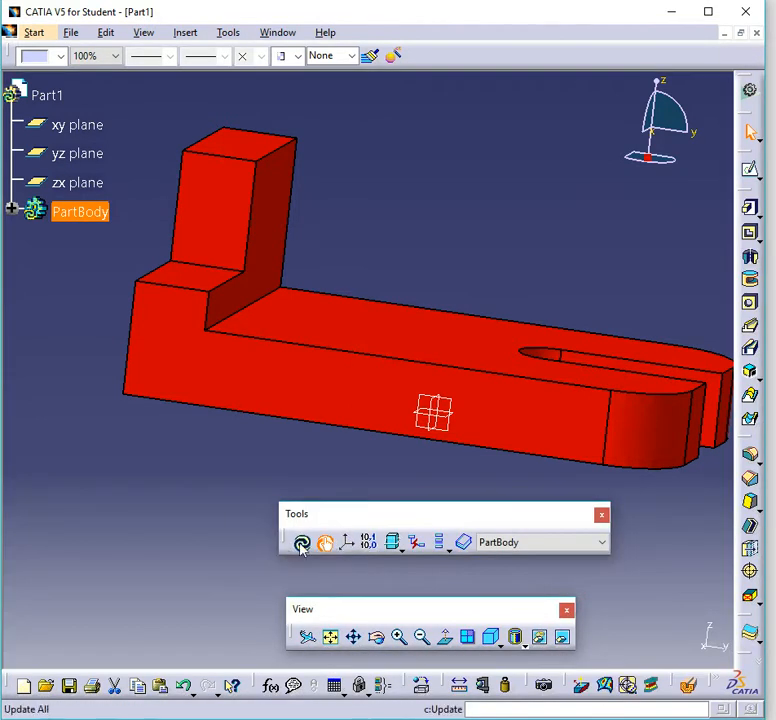
pyautogui.click(300, 544)
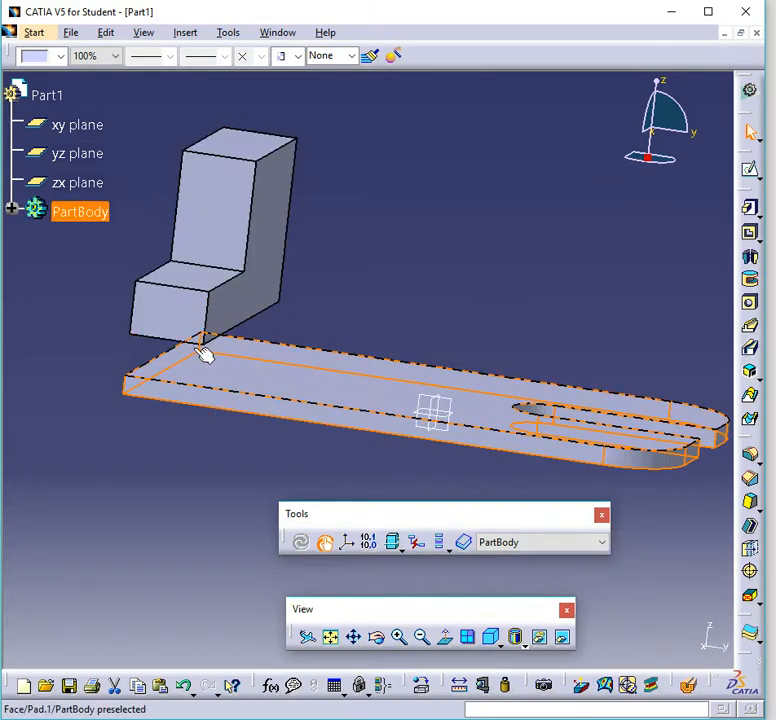
# Edit the L-shaped pad's sketch and make its bottom line coincident with the bottom edge of the base
pyautogui.doubleClick(206, 243)
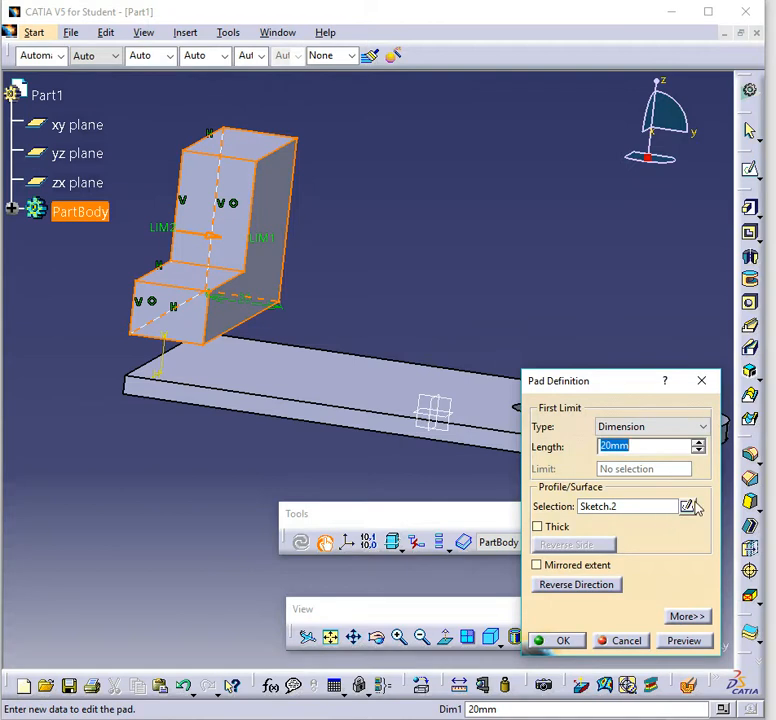
pyautogui.click(687, 507)
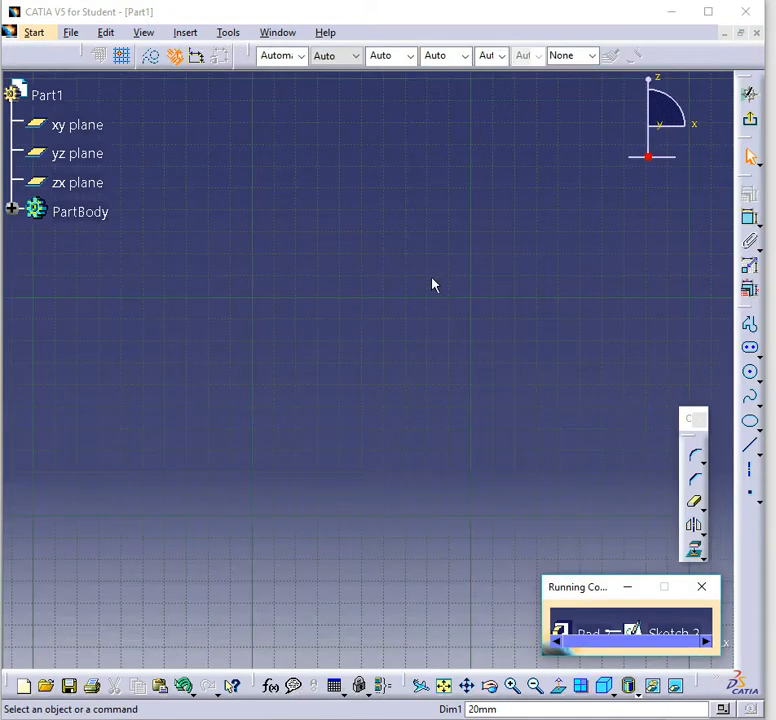
pyautogui.click(444, 685)
pyautogui.moveTo(441, 360)
pyautogui.mouseDown()
pyautogui.moveTo(442, 401)
pyautogui.moveTo(455, 366)
pyautogui.mouseUp()
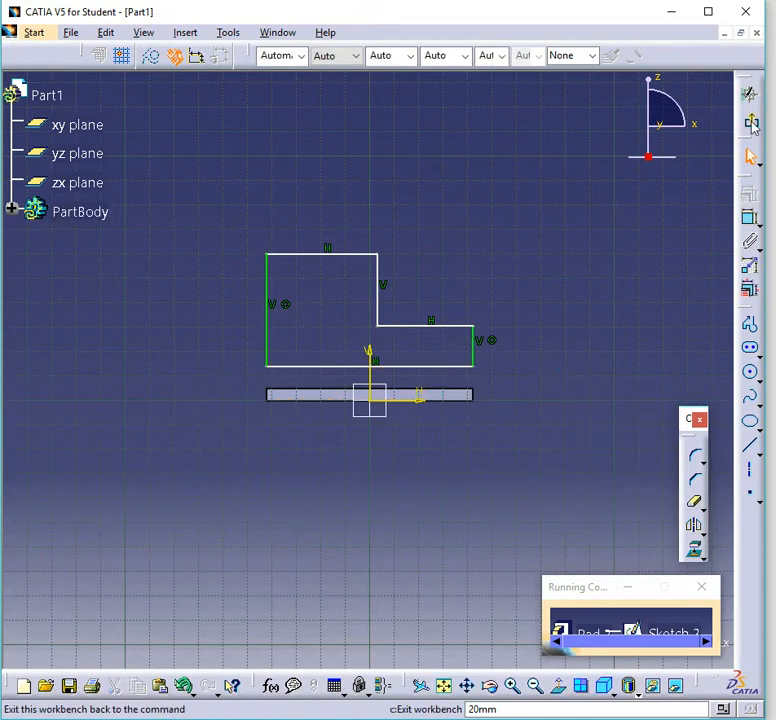
pyautogui.click(750, 216)
pyautogui.click(467, 366)
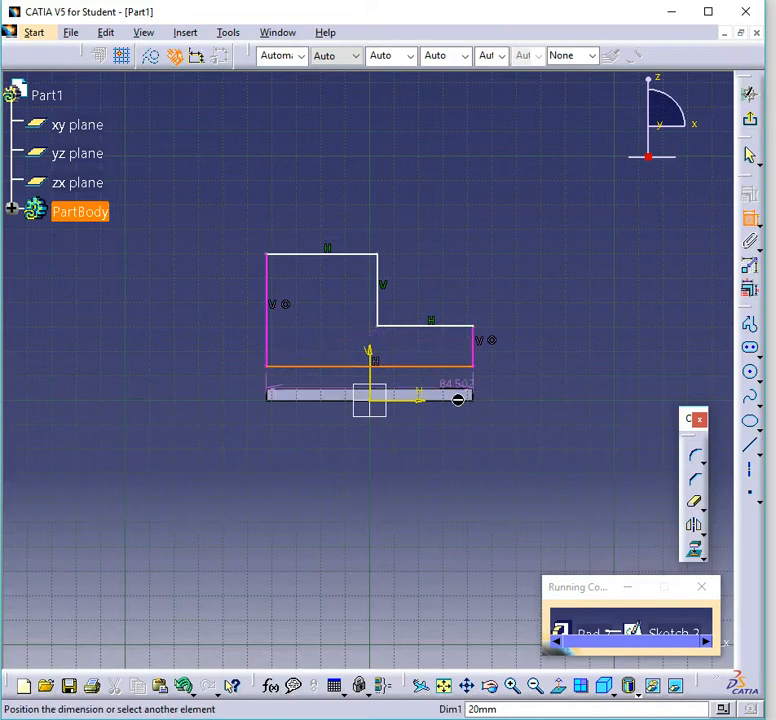
pyautogui.click(461, 404)
pyautogui.rightClick(528, 359)
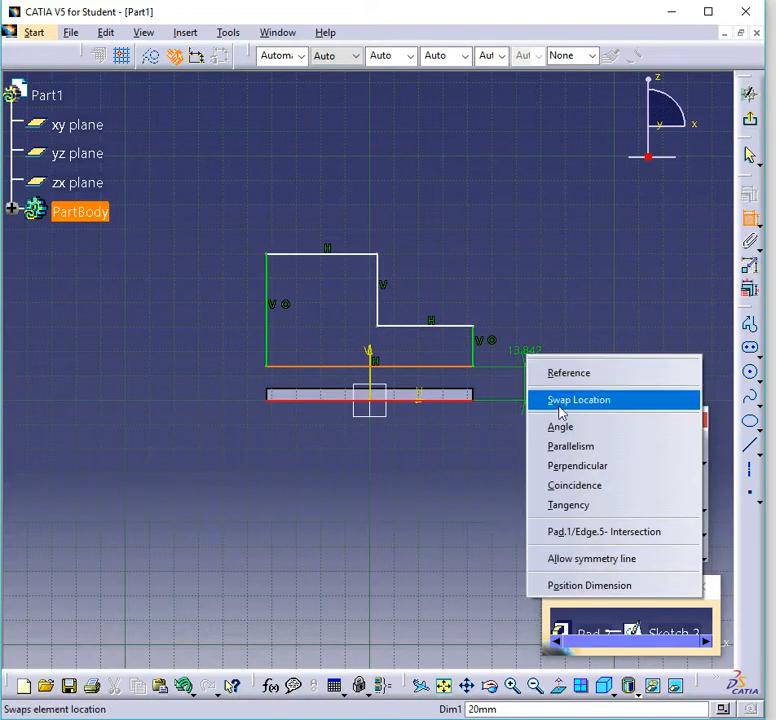
pyautogui.click(560, 486)
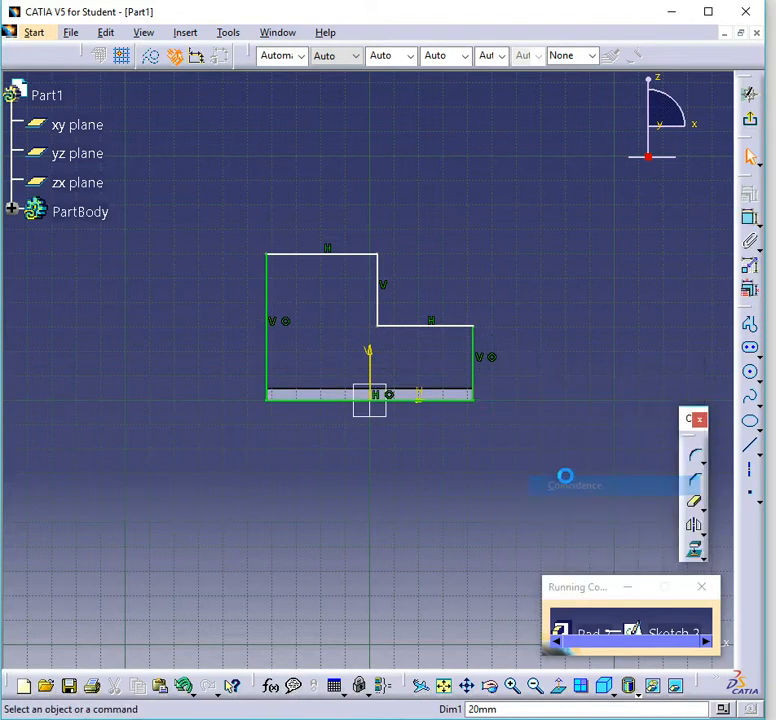
# Exit the sketch of the L-shaped upright and accept its pad with the 20 mm length
pyautogui.click(751, 122)
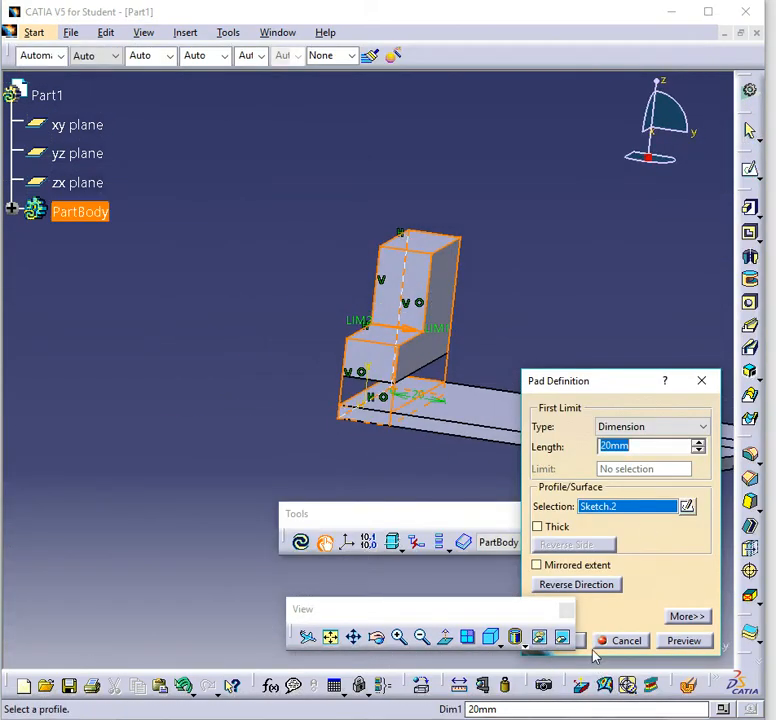
pyautogui.moveTo(410, 605); pyautogui.dragTo(214, 589)
pyautogui.click(561, 641)
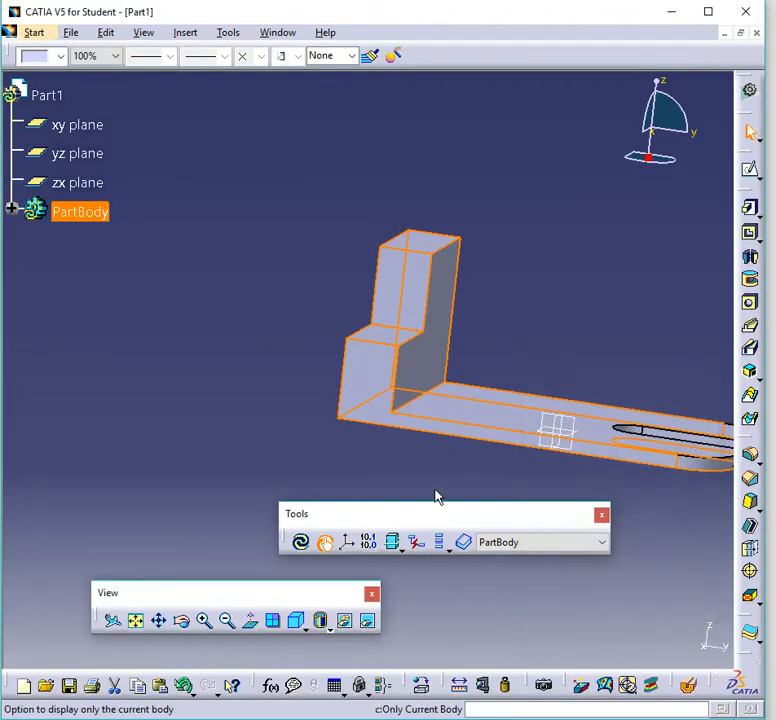
# Increase the slotted base pad's length to make the base thicker, and update the part
pyautogui.doubleClick(491, 412)
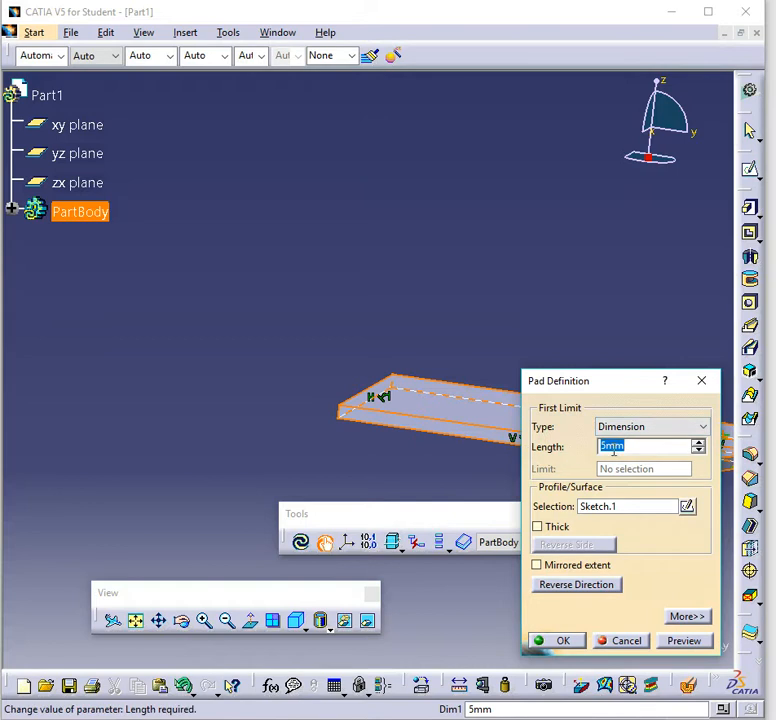
pyautogui.press('Return')
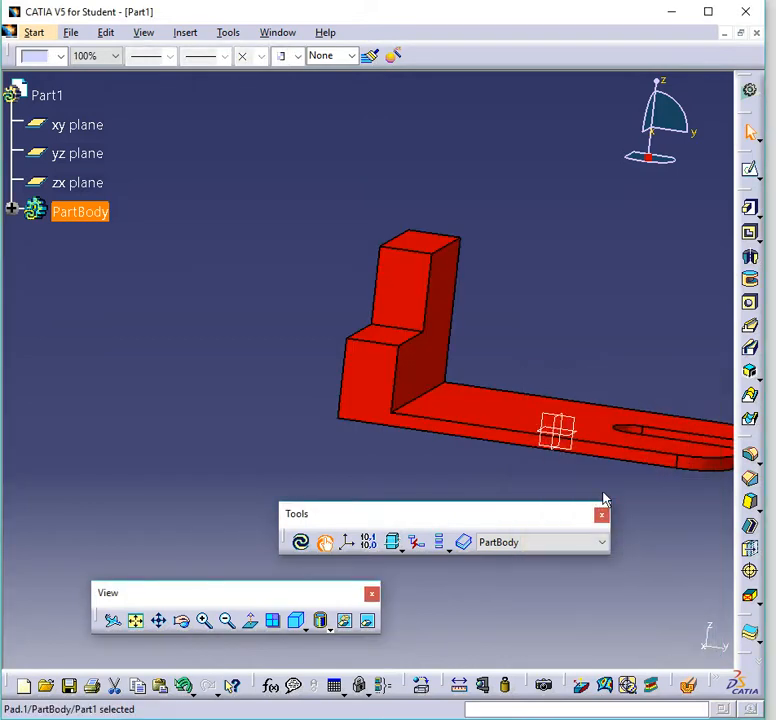
pyautogui.click(301, 542)
pyautogui.click(490, 237)
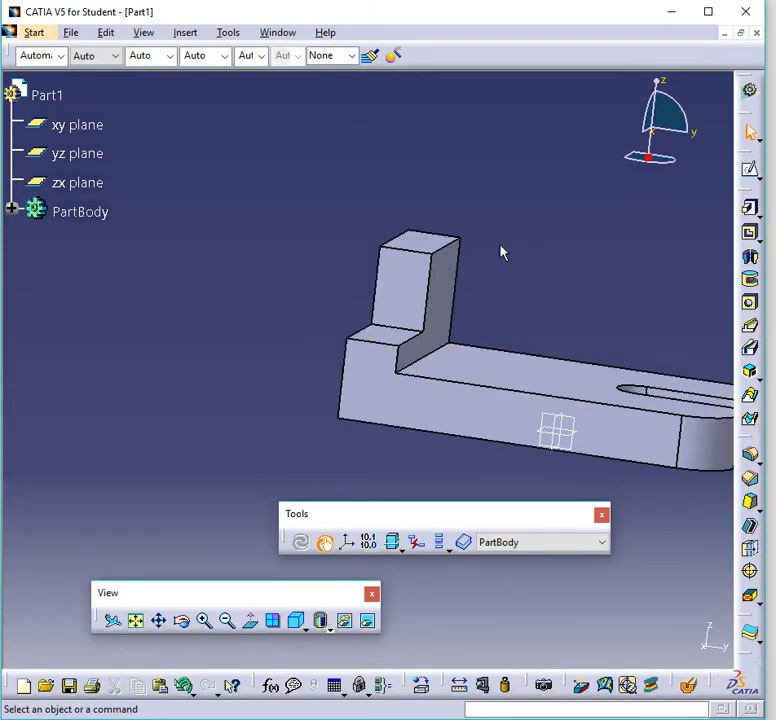
# Hide the xy, yz and zx reference planes together
pyautogui.moveTo(512, 274); pyautogui.dragTo(310, 283, button='middle')
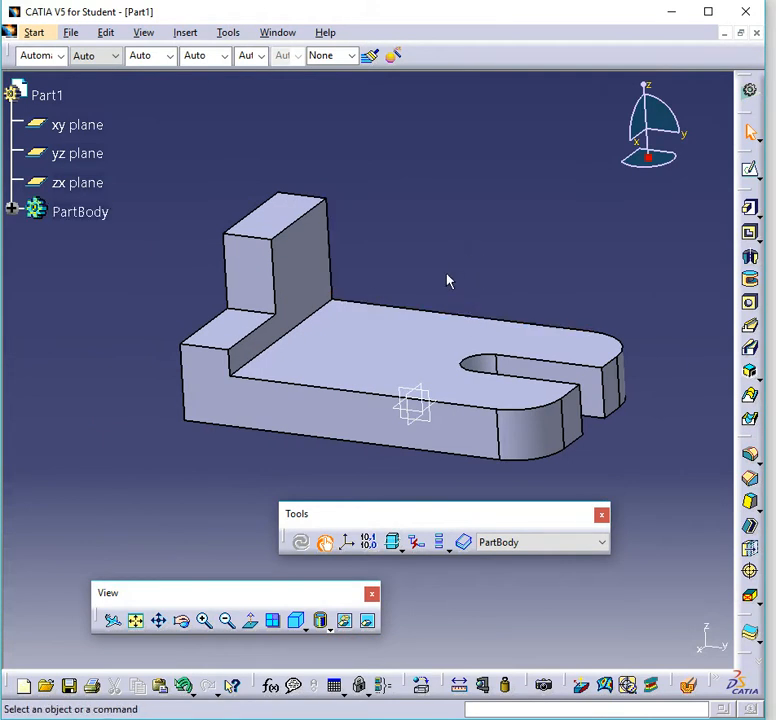
pyautogui.moveTo(420, 268); pyautogui.dragTo(428, 217, button='middle')
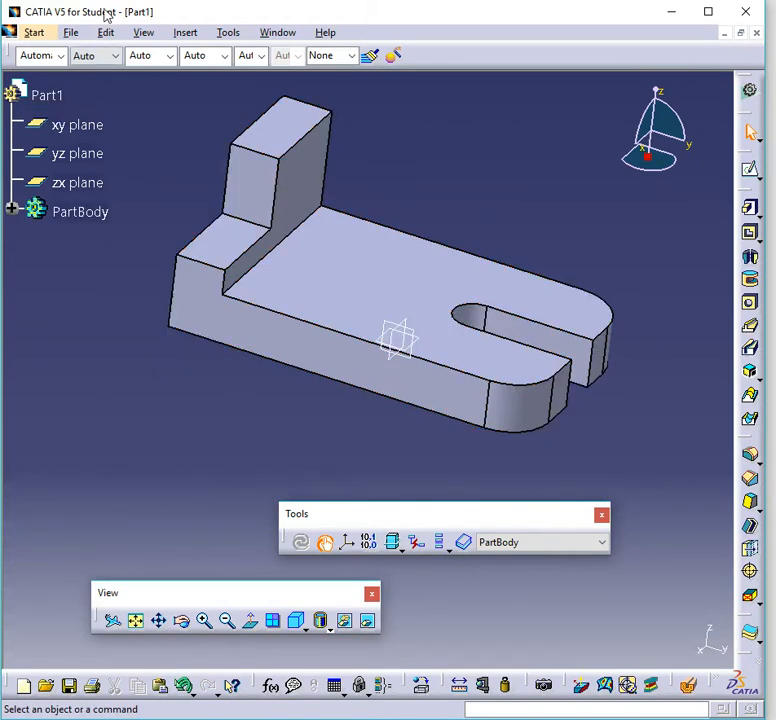
pyautogui.click(98, 129)
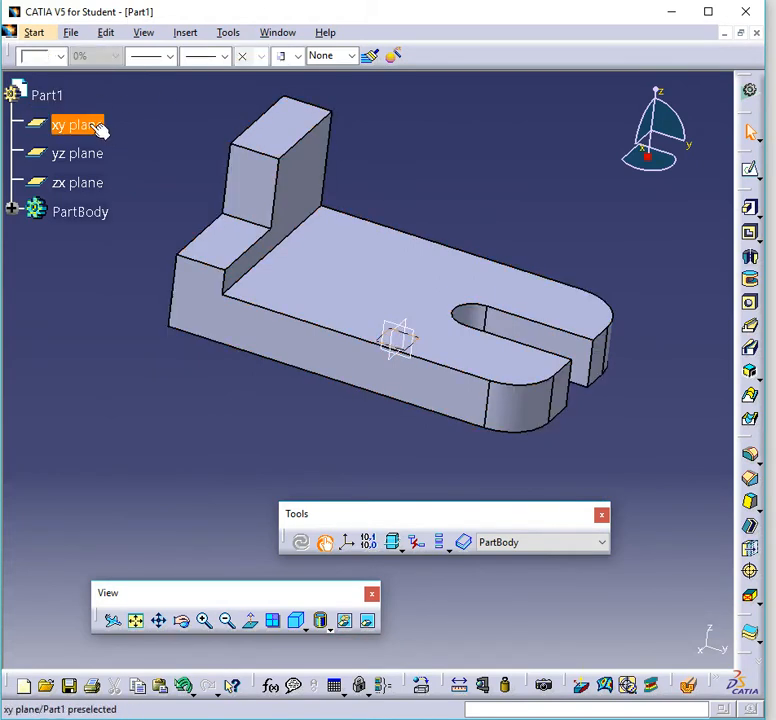
pyautogui.keyDown('shift'); pyautogui.click(81, 181); pyautogui.keyUp('shift')
pyautogui.rightClick(85, 183)
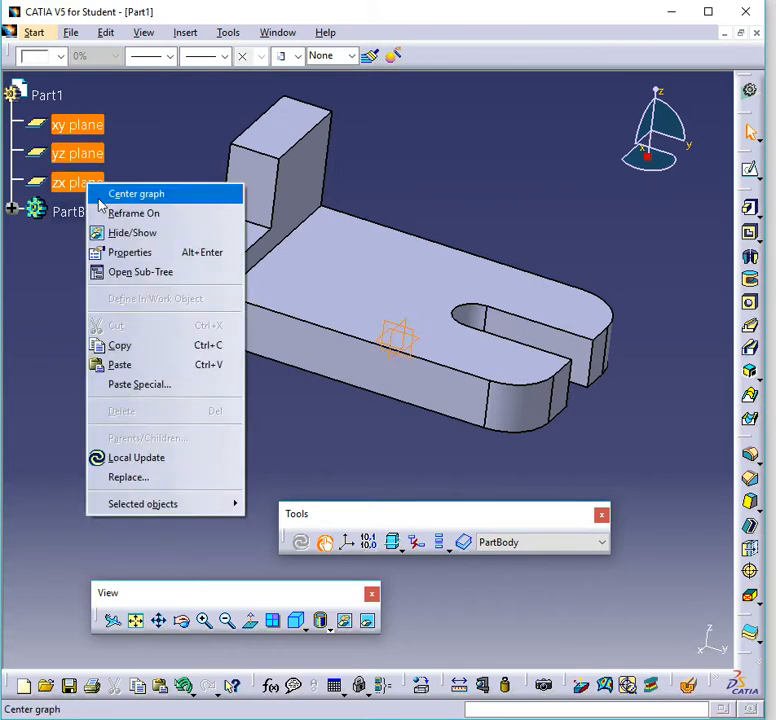
pyautogui.click(118, 234)
# Change the fill color of the whole PartBody to the medium blue and clear the selection
pyautogui.click(92, 212)
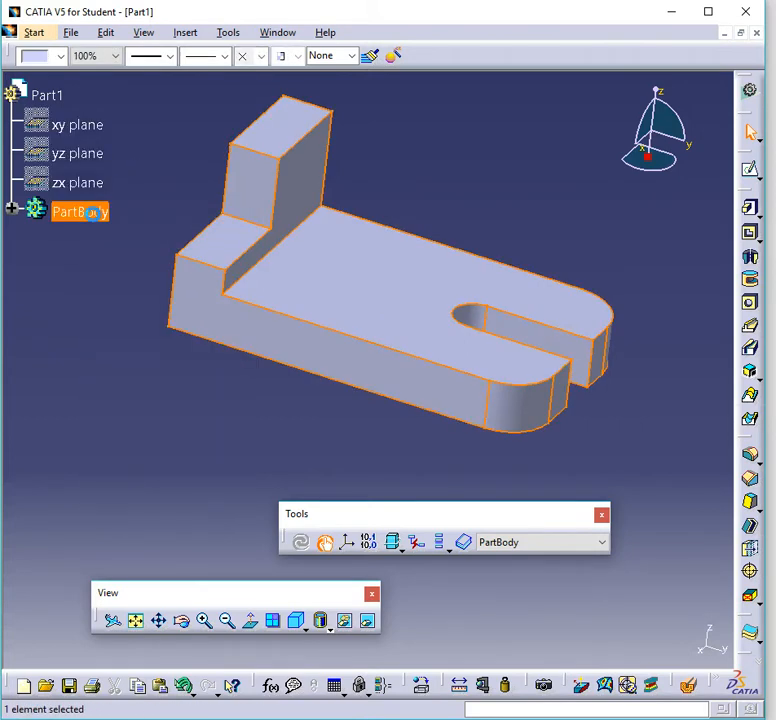
pyautogui.click(61, 60)
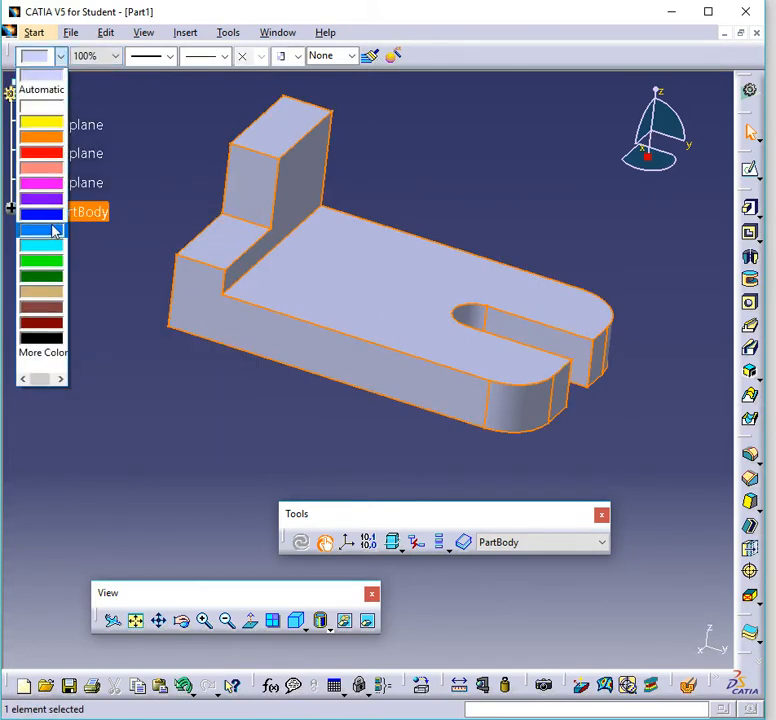
pyautogui.click(50, 220)
pyautogui.click(178, 396)
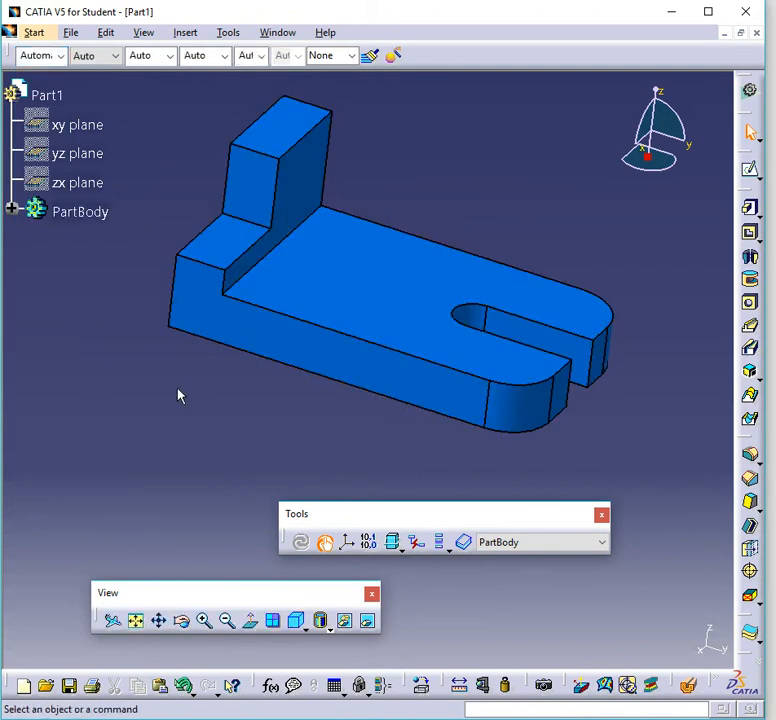